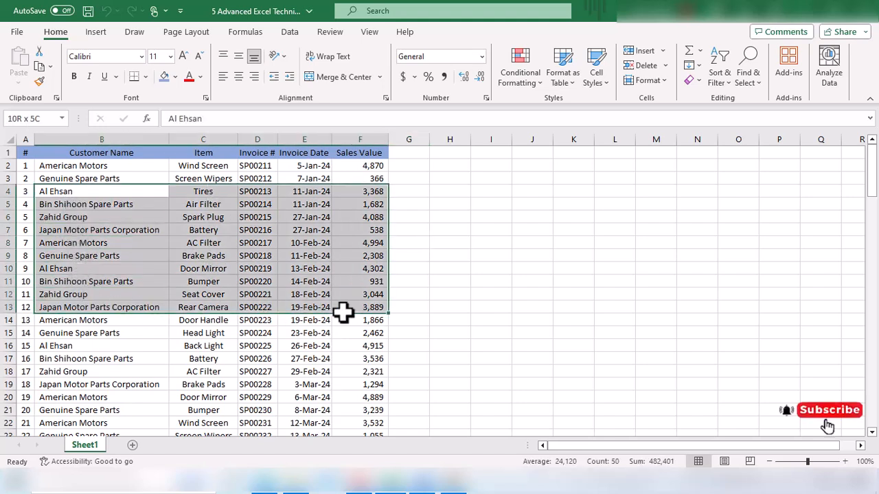
drag(347, 242, 43, 227)
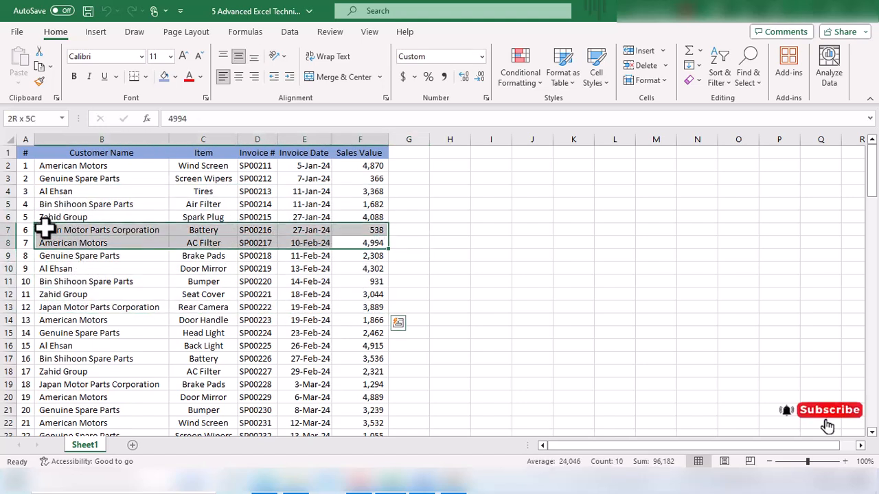
click(61, 215)
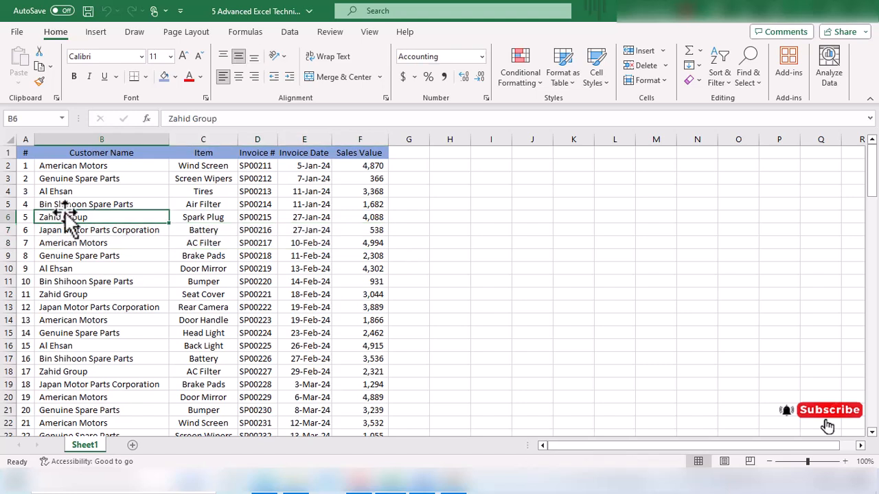
click(516, 200)
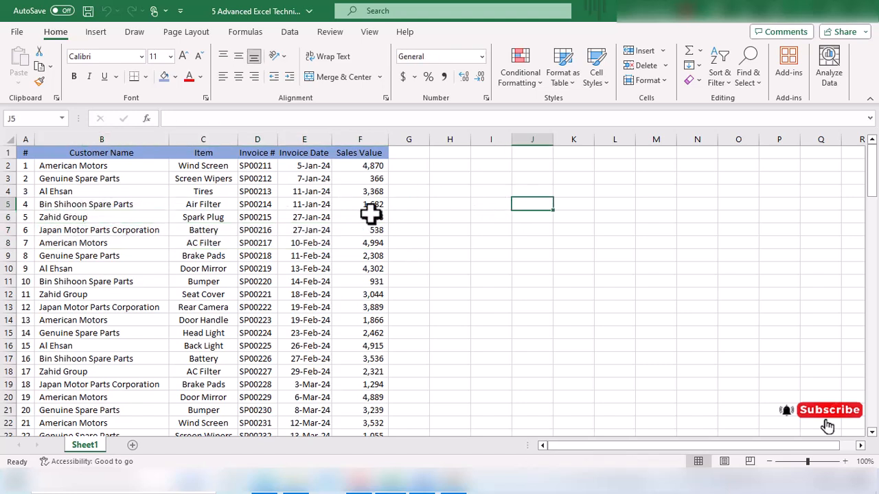
Insert a PivotTable from the data range Sheet1!$A$1:$F$121 onto a new worksheet.
click(117, 204)
click(96, 33)
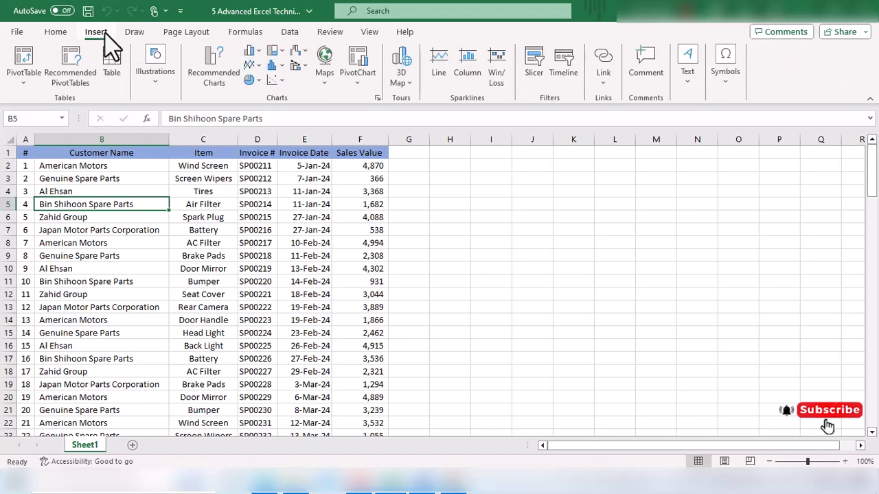
click(23, 62)
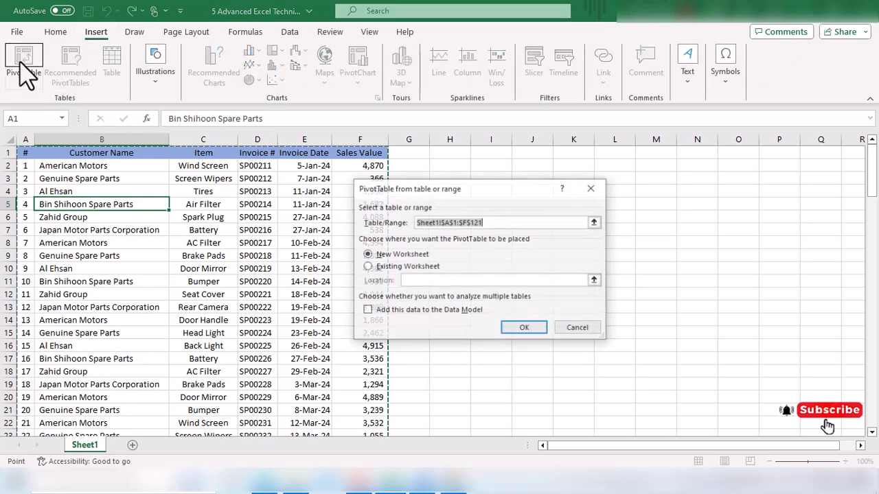
drag(439, 172, 175, 167)
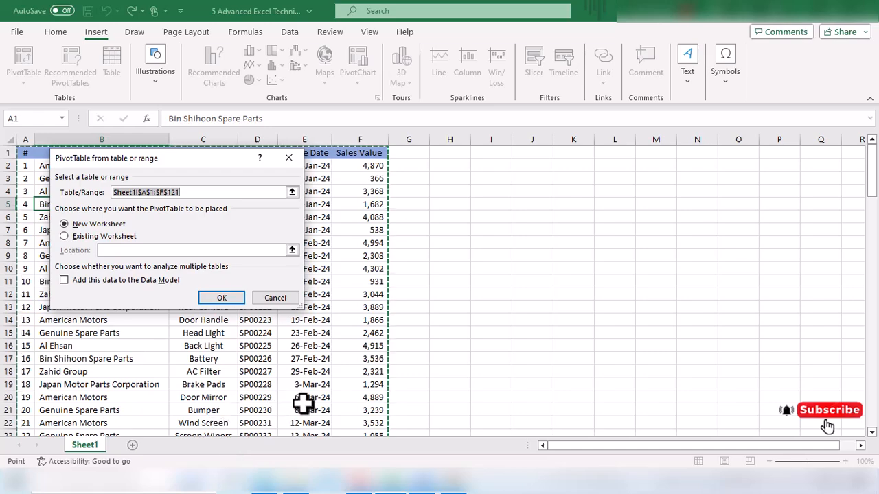
drag(874, 184, 872, 385)
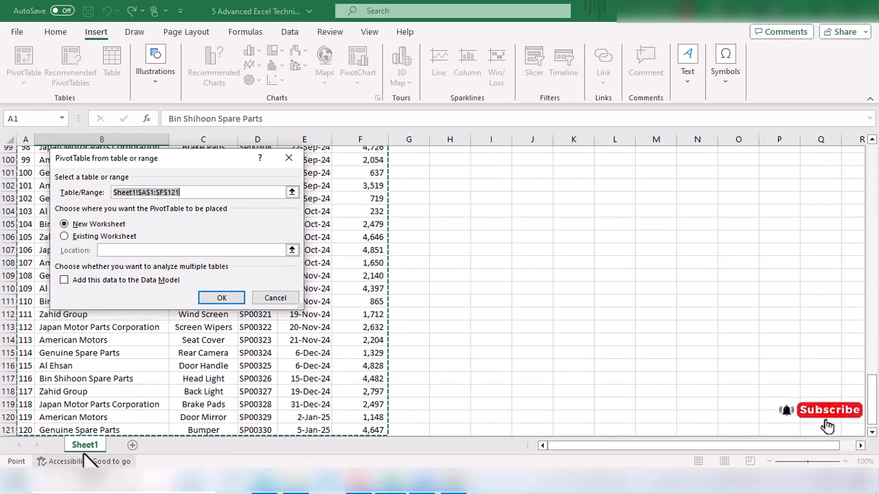
drag(871, 405, 873, 130)
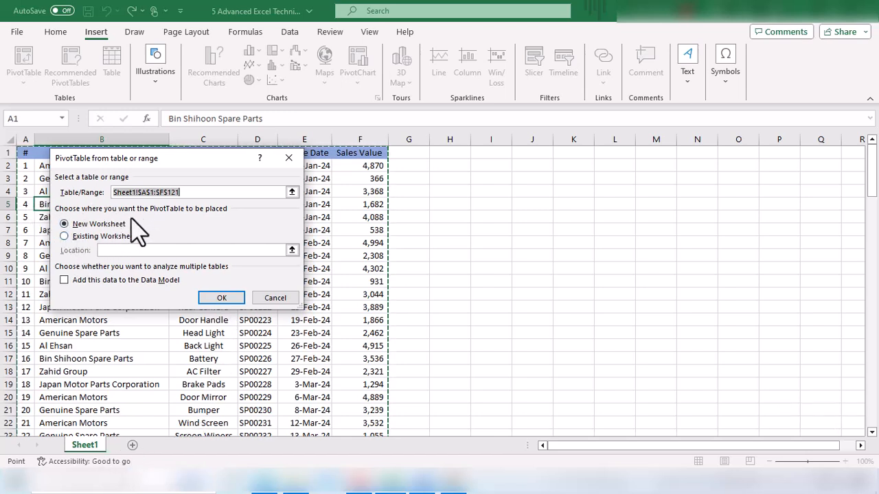
click(225, 298)
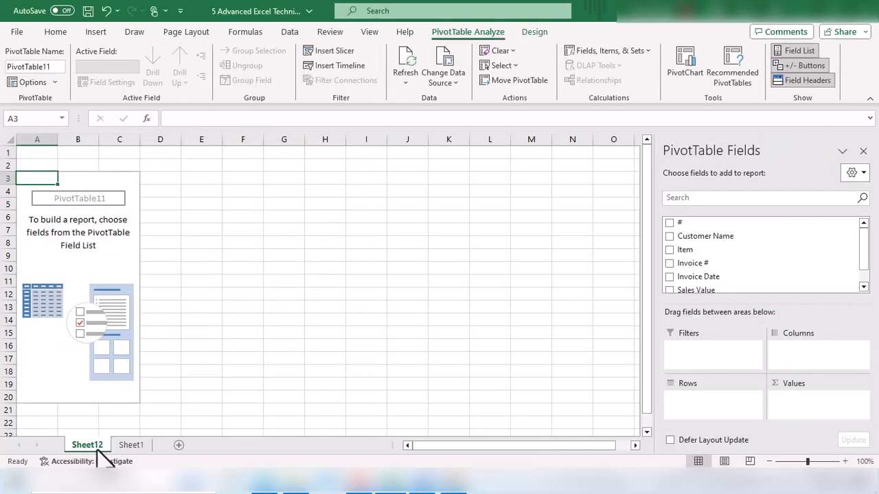
Move the pivot sheet after Sheet1, and add Customer Name to Rows and Sales Value to Values.
drag(112, 439, 162, 434)
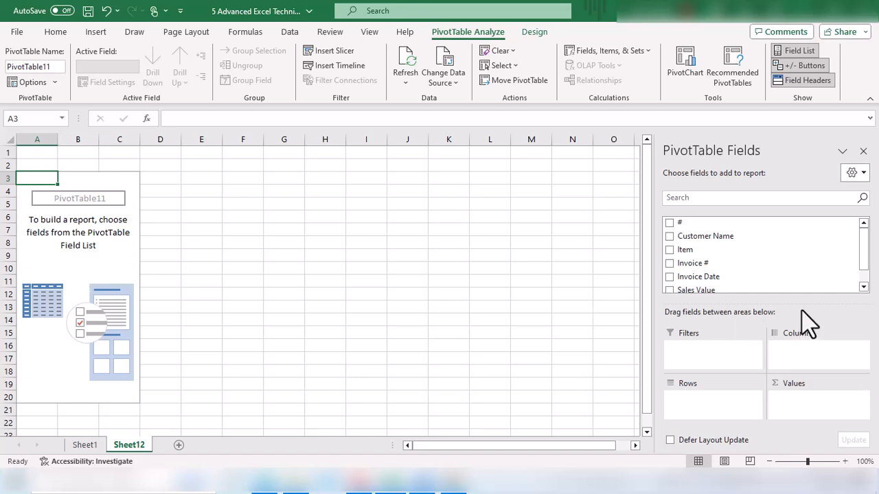
drag(725, 236, 715, 412)
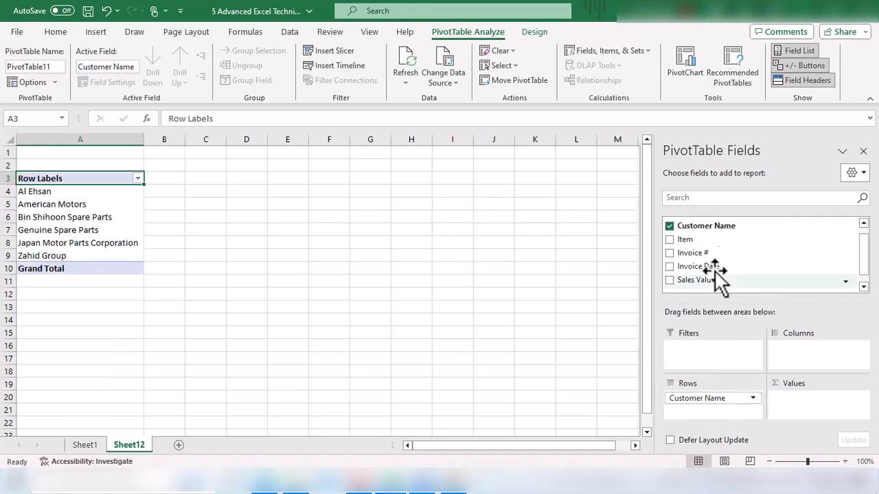
scroll(741, 271, down, 1)
drag(700, 272, 825, 400)
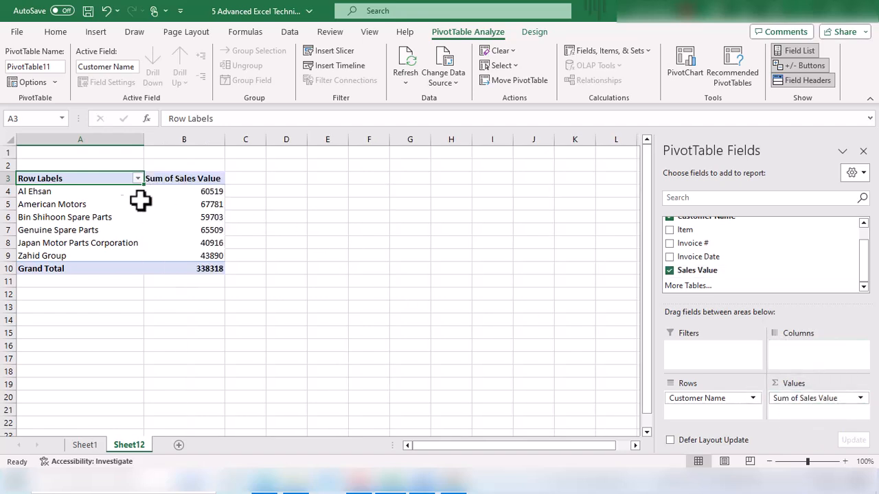
Examine the summed sales values for each customer in the pivot table.
drag(79, 196, 103, 255)
drag(100, 196, 99, 255)
drag(213, 196, 210, 257)
click(206, 234)
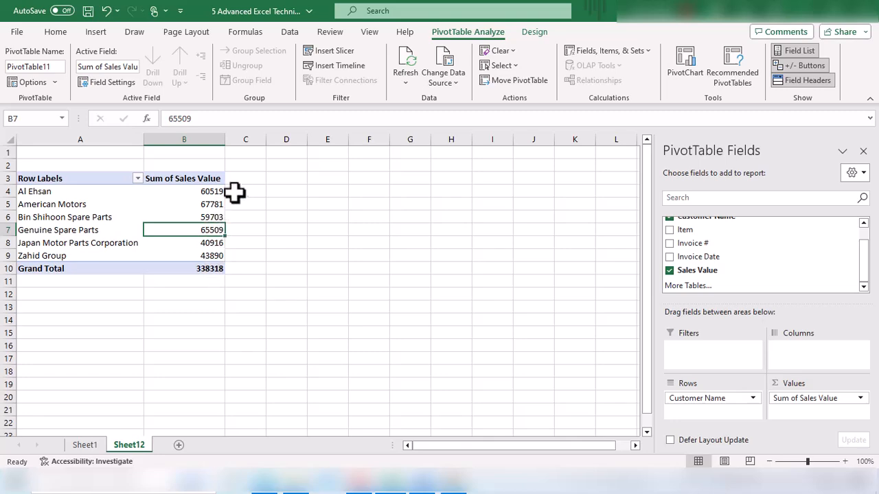
drag(251, 178, 227, 261)
click(209, 200)
drag(209, 200, 204, 237)
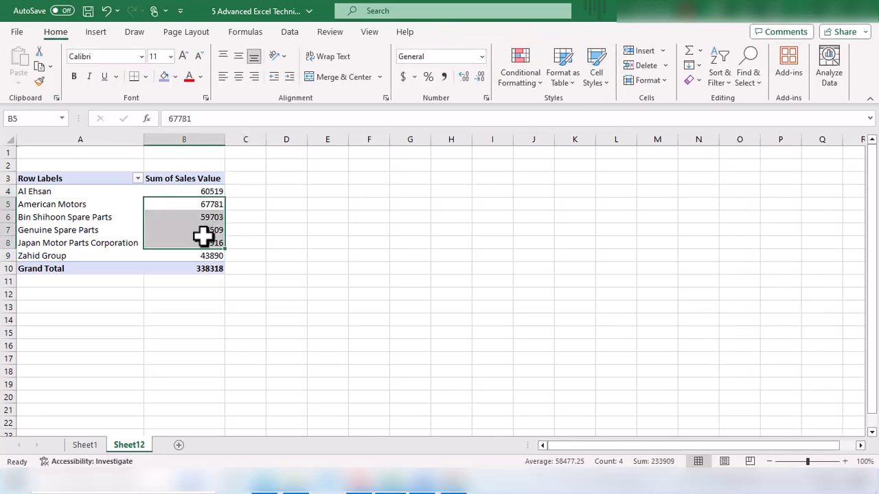
drag(208, 180, 200, 255)
click(72, 194)
drag(72, 194, 71, 251)
click(214, 197)
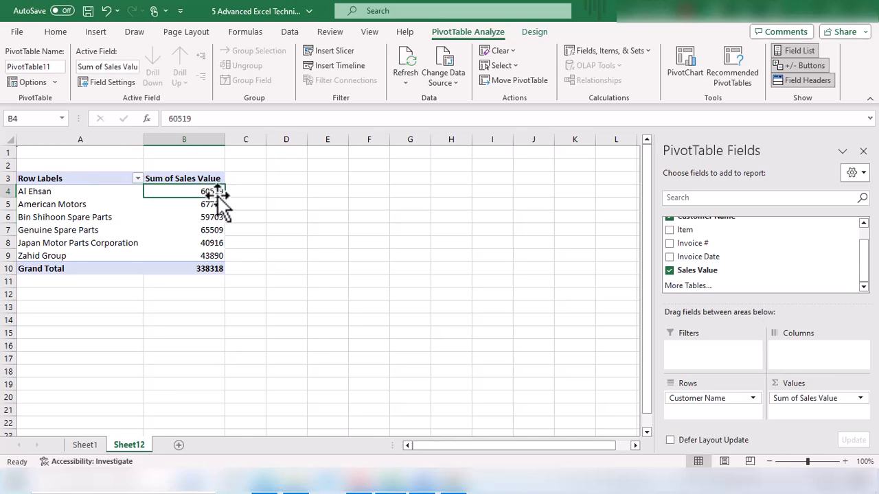
drag(249, 178, 245, 257)
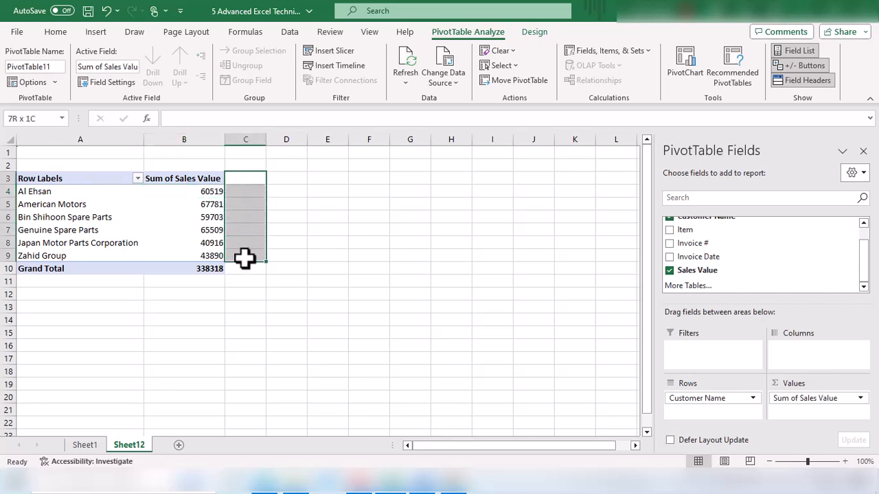
drag(210, 195, 206, 249)
click(209, 206)
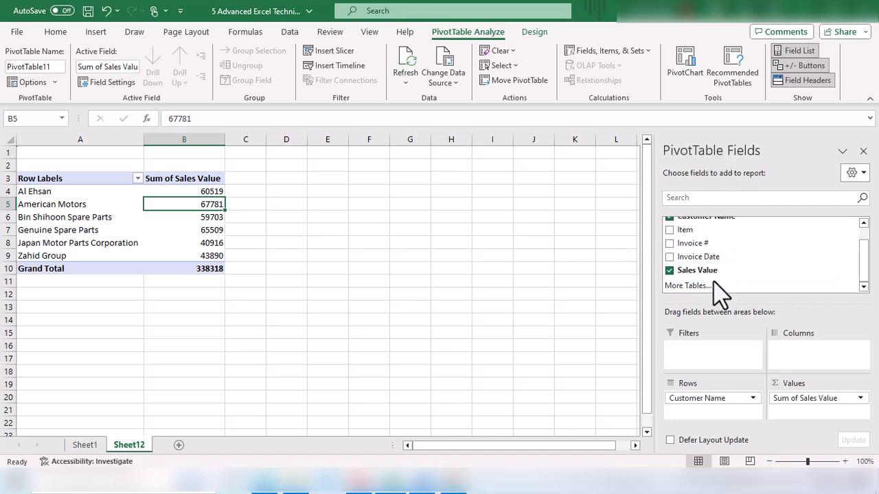
scroll(726, 275, up, 1)
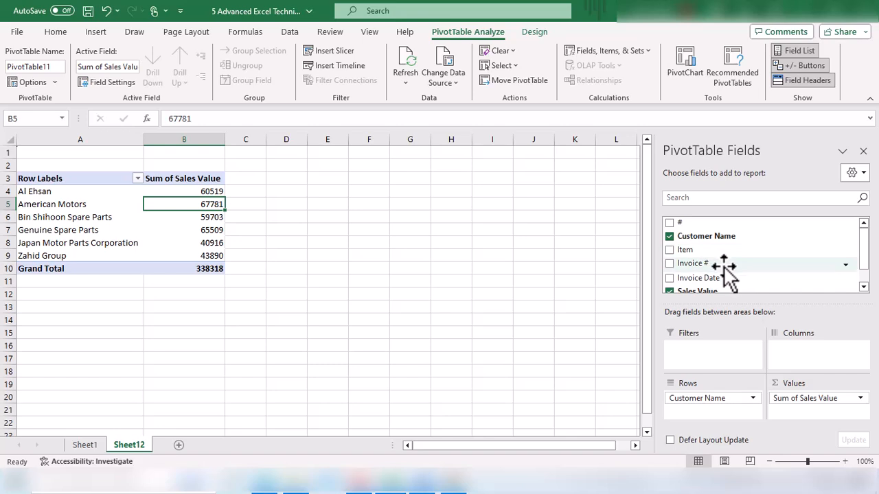
scroll(726, 267, down, 1)
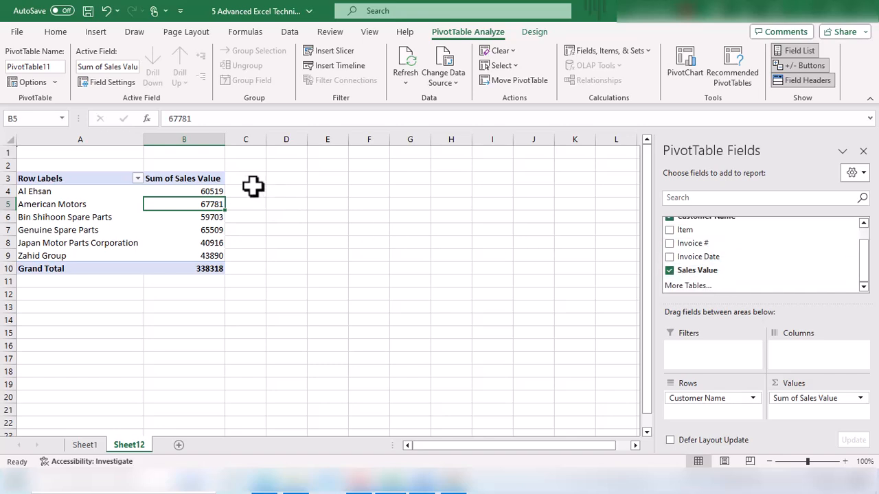
drag(249, 179, 243, 255)
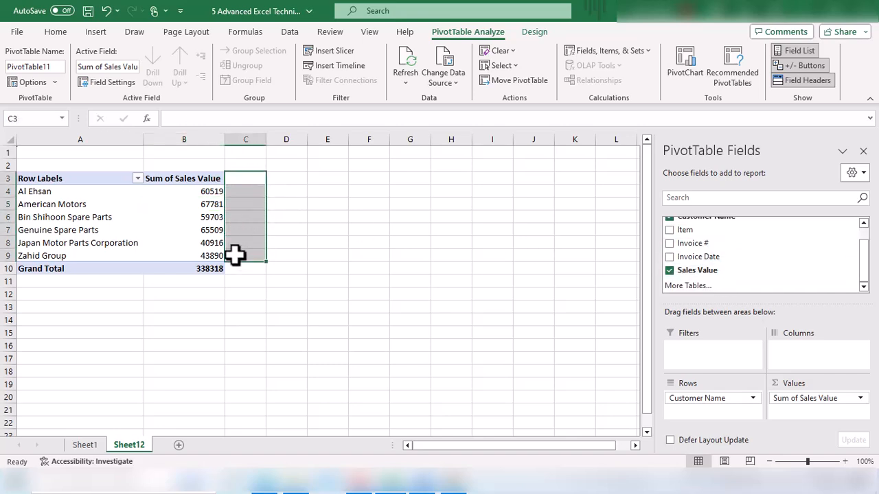
click(202, 227)
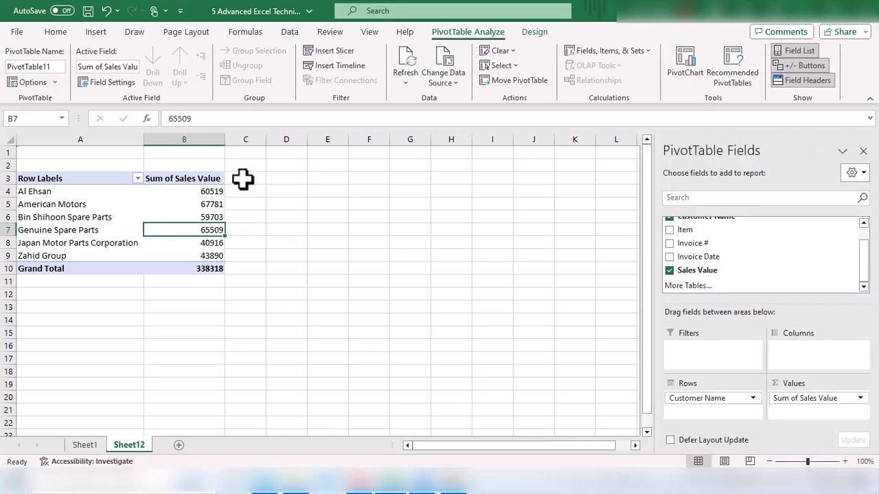
click(243, 179)
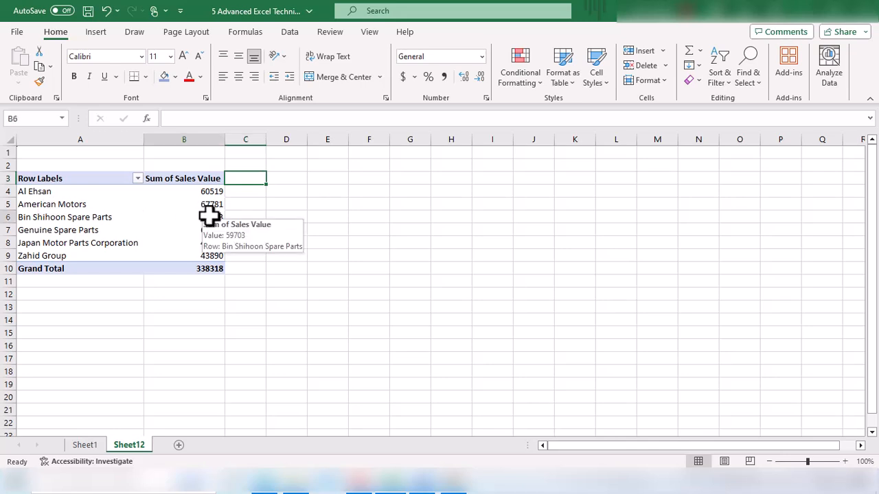
Add a calculated field named Sales Tax with the formula ='Sales Value'*15%.
click(206, 217)
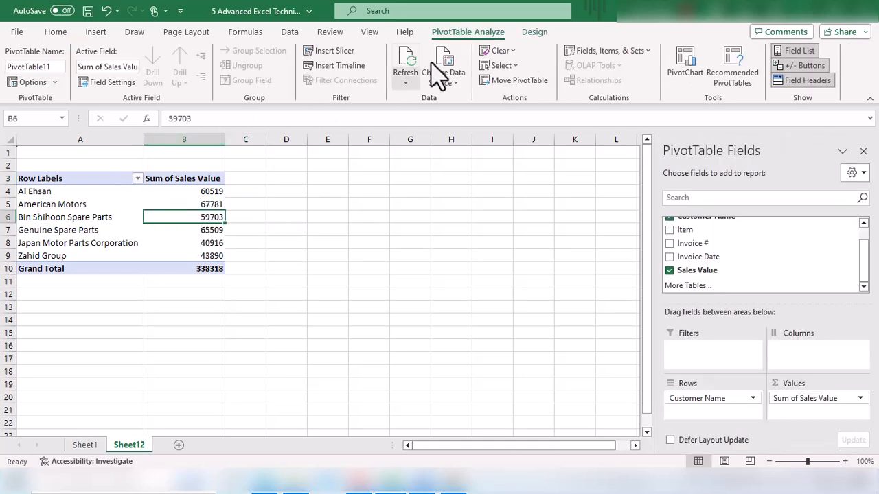
click(637, 55)
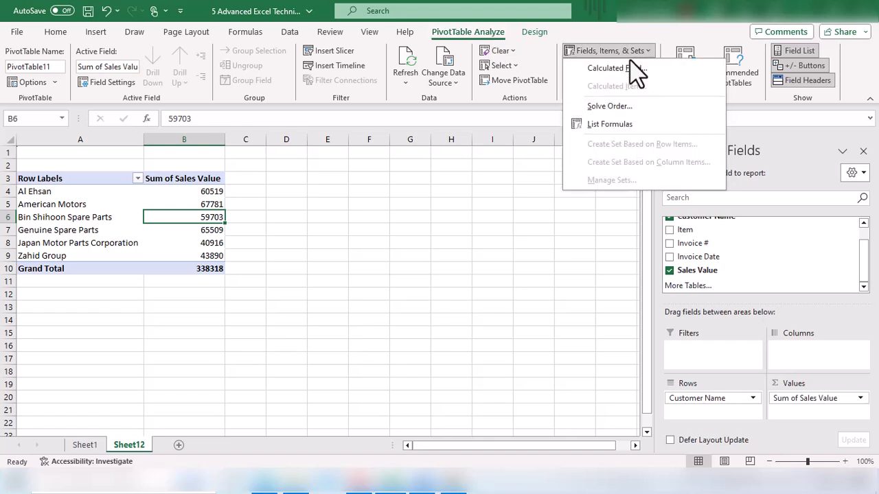
click(644, 68)
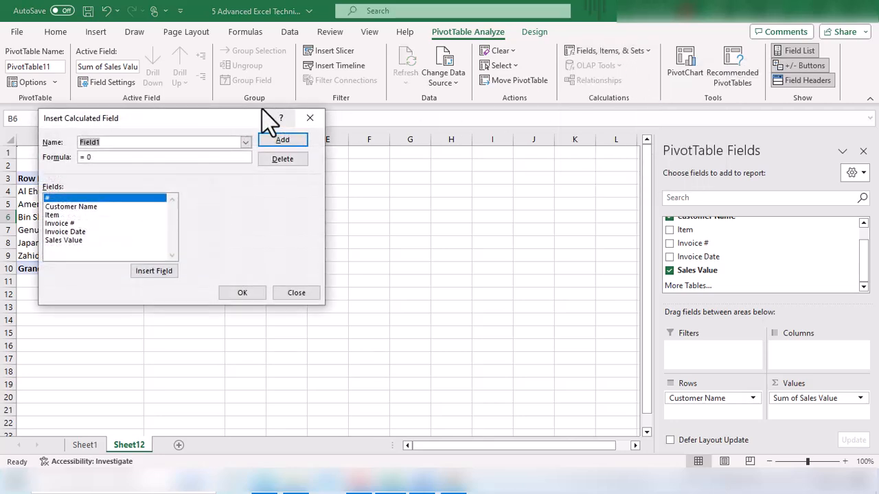
drag(207, 123, 432, 166)
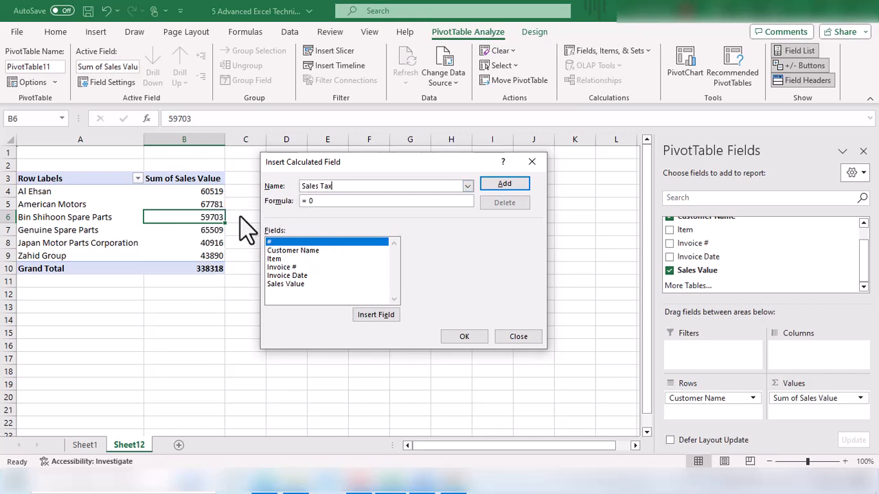
click(342, 201)
key(BackSpace)
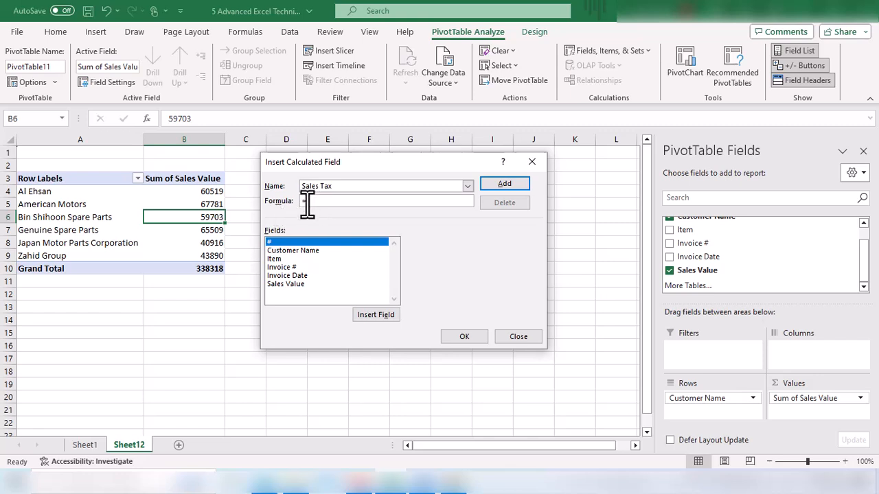
double_click(298, 284)
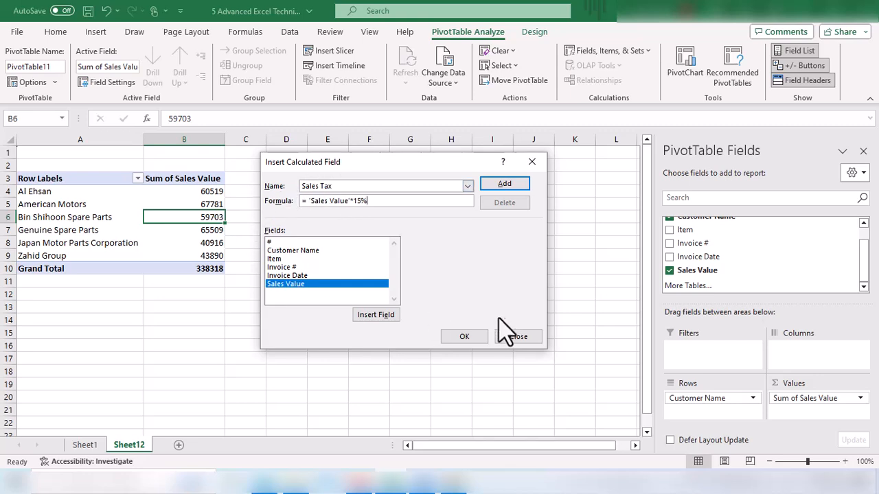
click(465, 336)
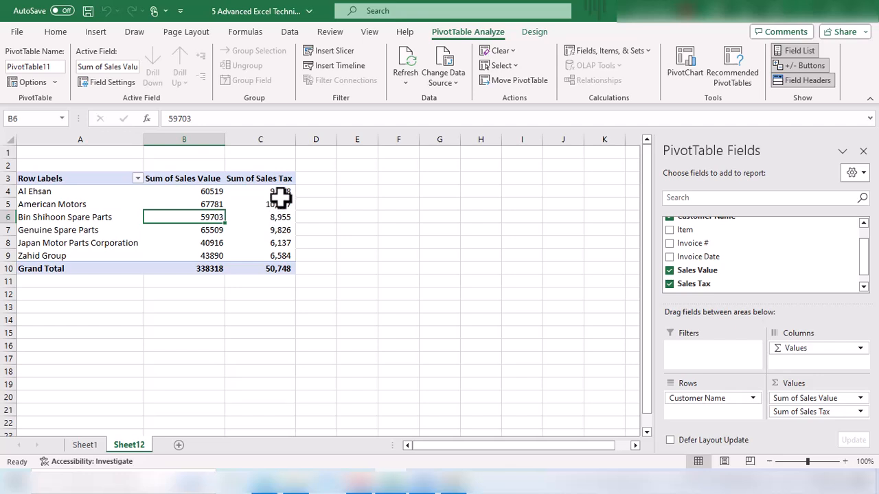
Examine the new Sales Tax column values and total in the pivot table.
drag(281, 195, 283, 265)
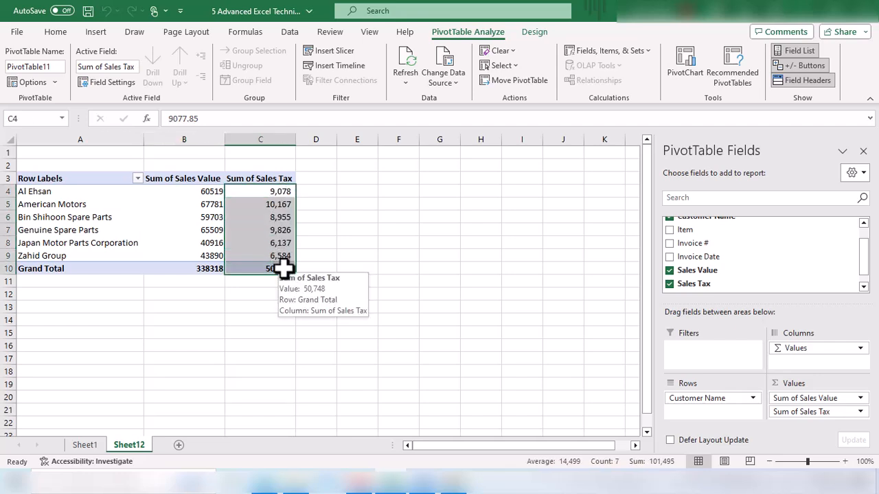
click(265, 195)
drag(264, 195, 265, 254)
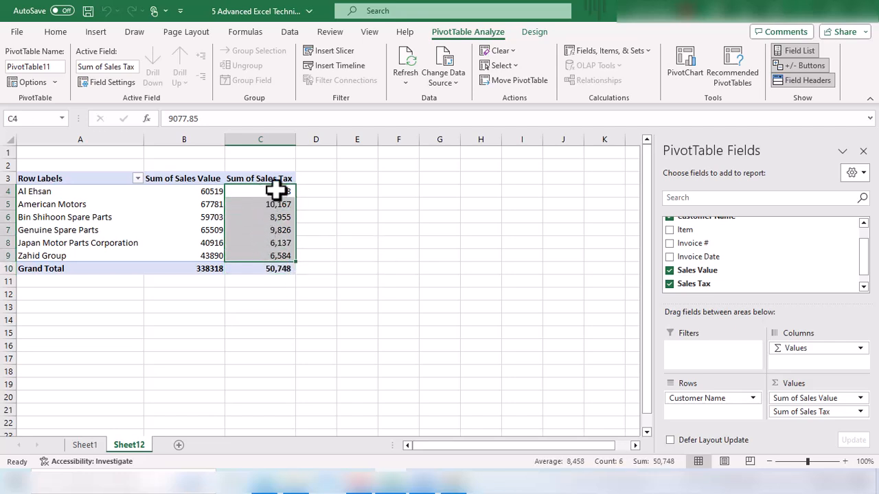
drag(271, 178, 261, 269)
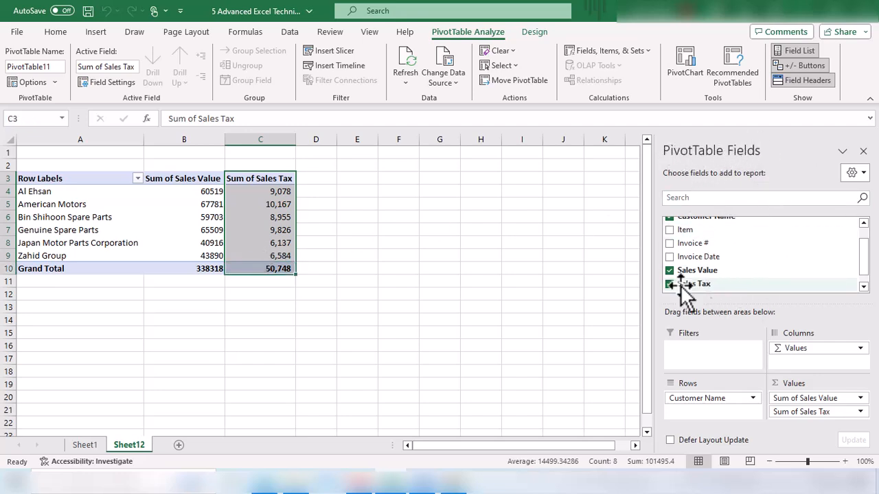
click(251, 217)
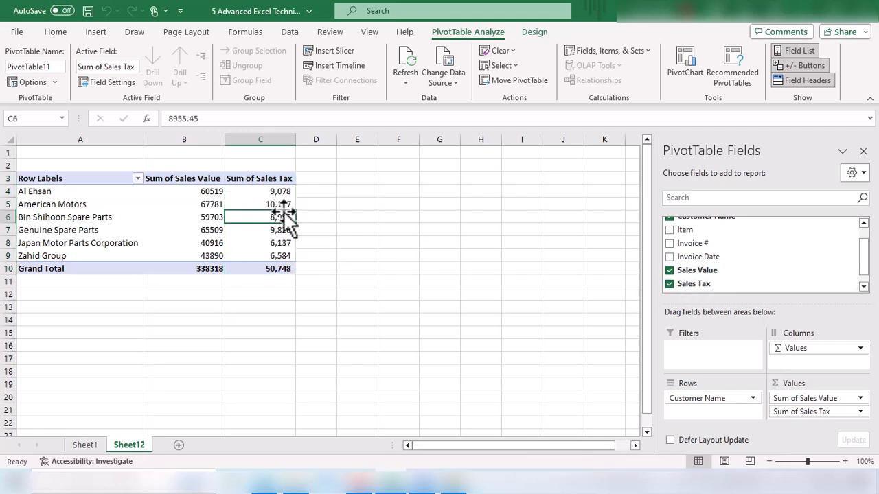
drag(312, 177, 308, 253)
click(318, 194)
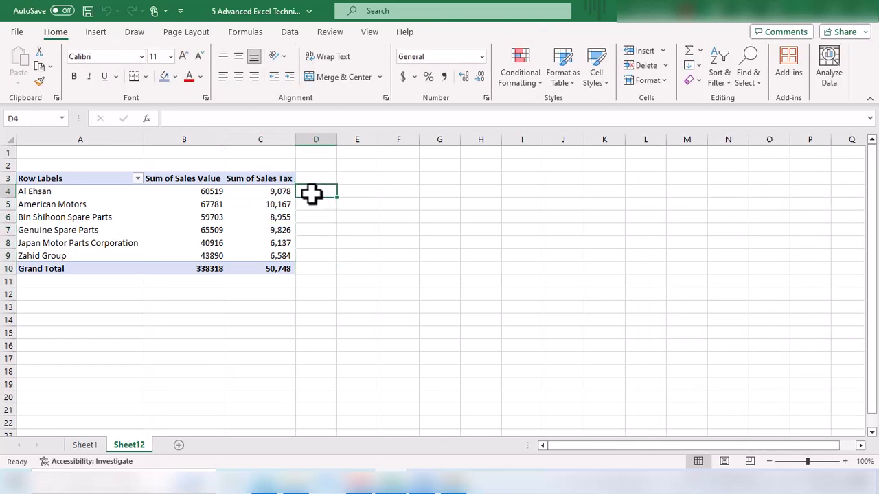
click(212, 192)
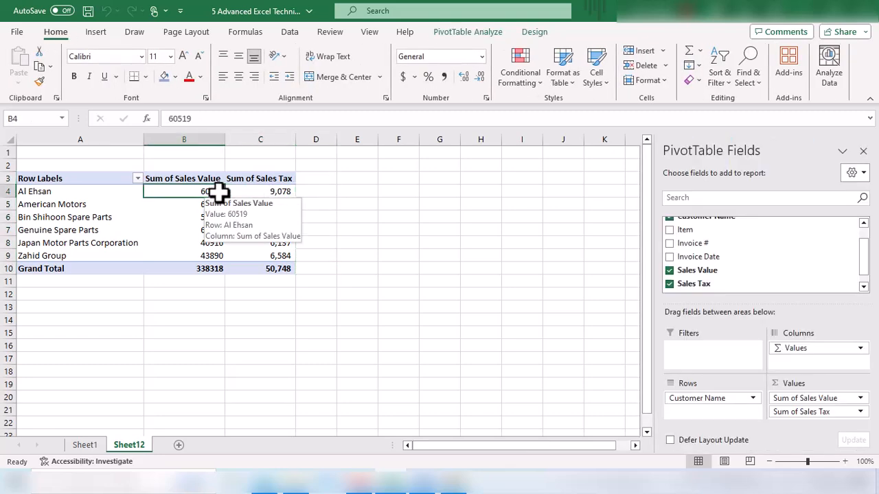
Add a calculated field named Gross Value with the formula = 'Sales Value'+ 'Sales Tax'.
click(275, 191)
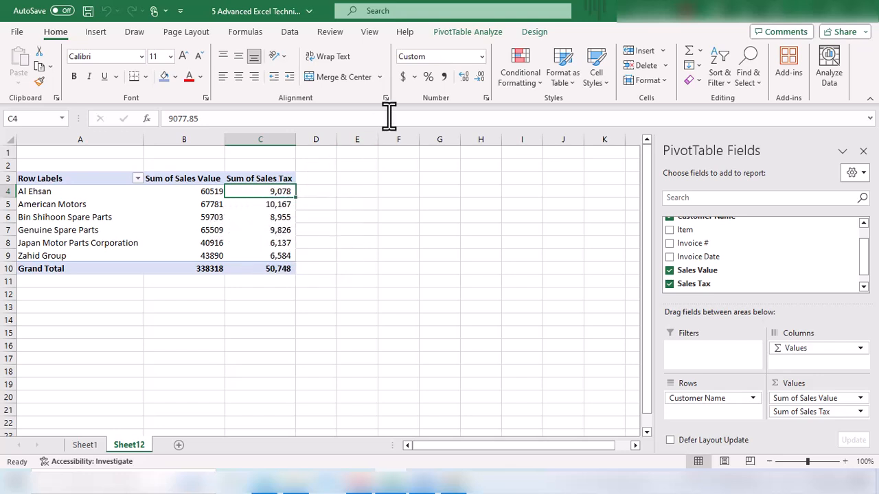
click(467, 33)
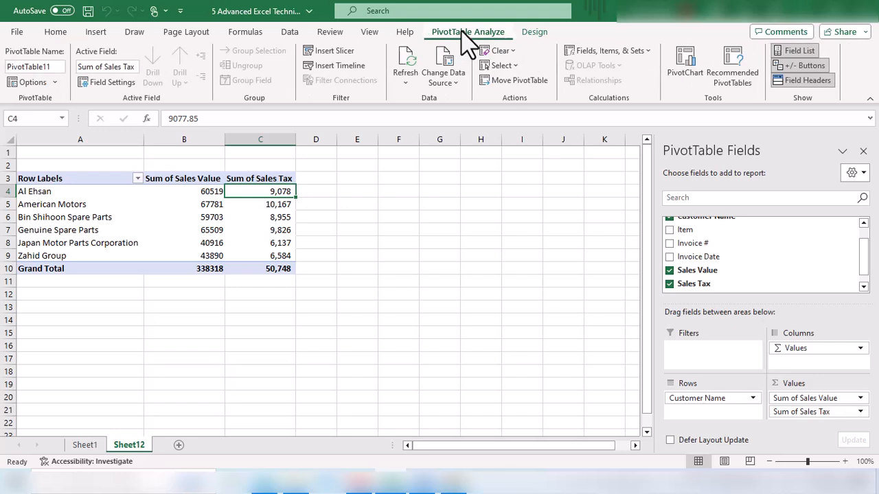
click(595, 61)
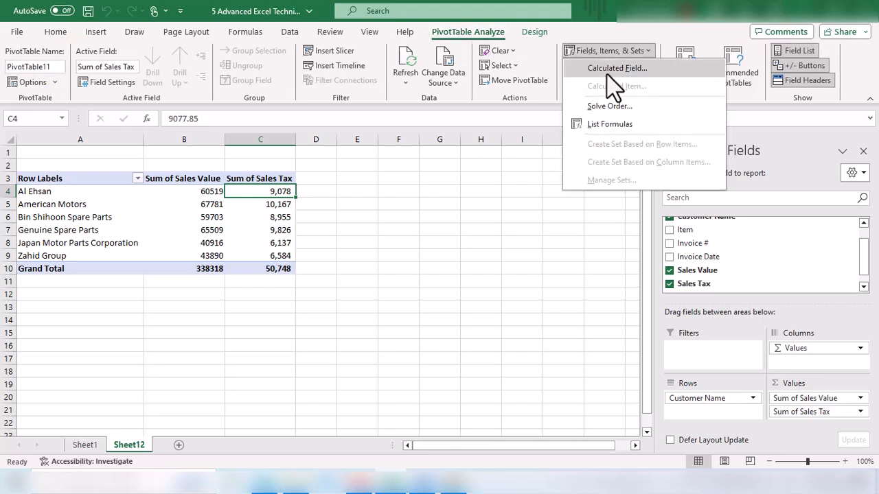
click(607, 71)
drag(383, 157, 474, 147)
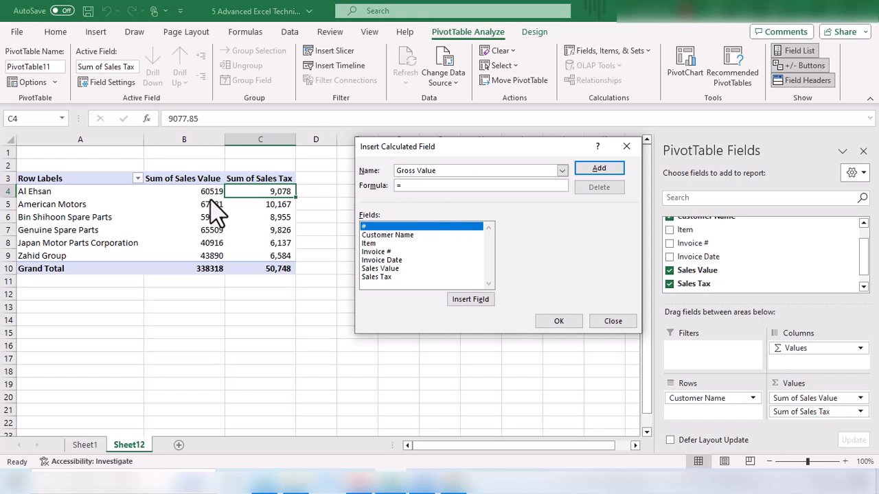
double_click(397, 269)
text(+ 'Sales Tax)
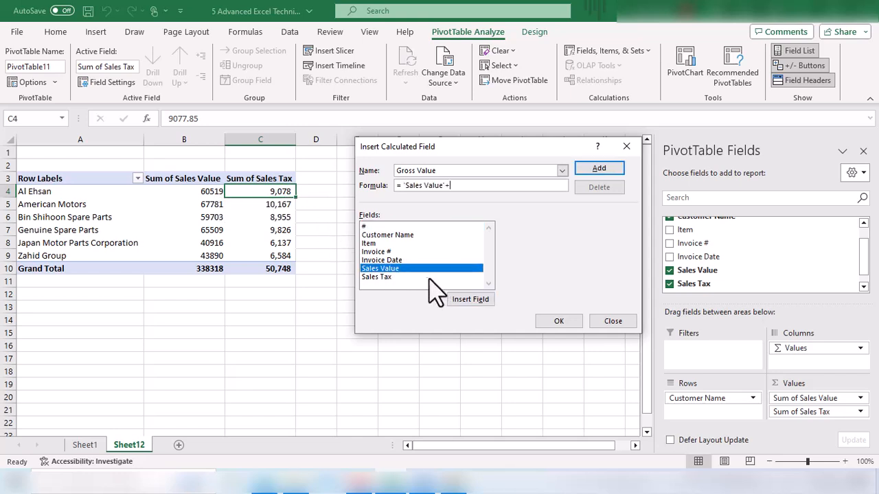
double_click(412, 277)
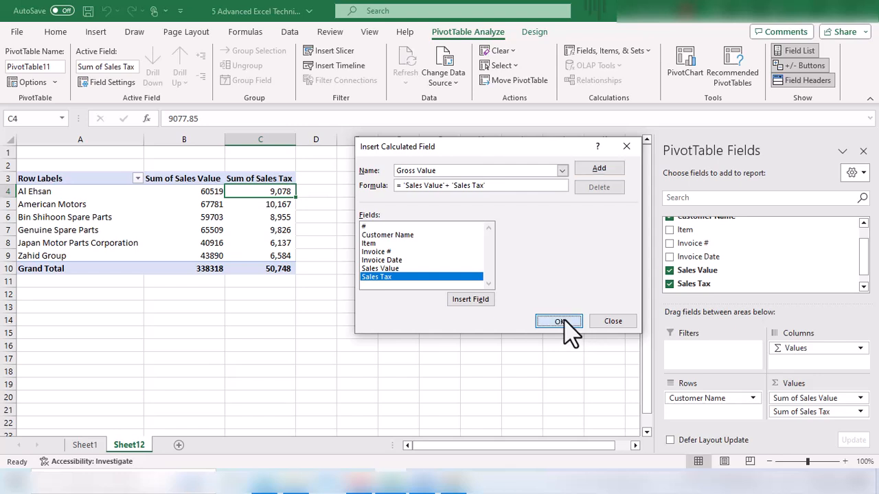
click(567, 322)
Examine the new Gross Value column alongside the sales and tax values in the pivot table.
drag(356, 192, 339, 257)
click(361, 178)
click(354, 204)
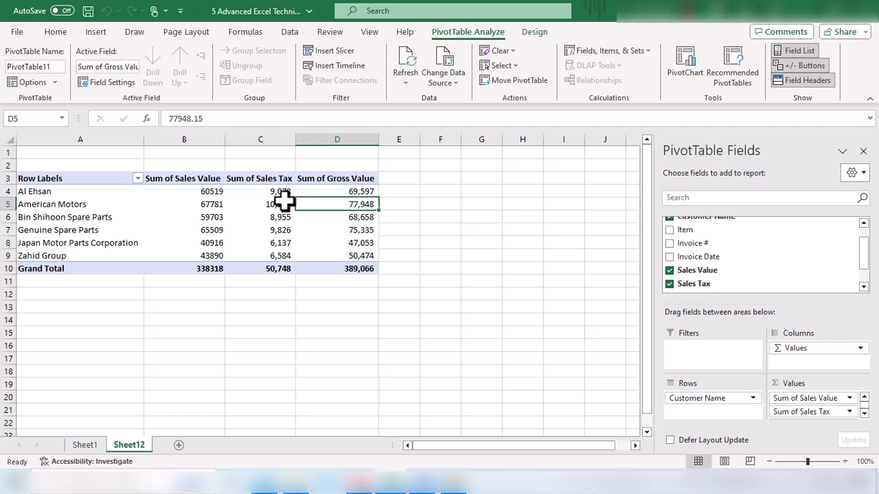
drag(278, 191, 337, 261)
click(351, 253)
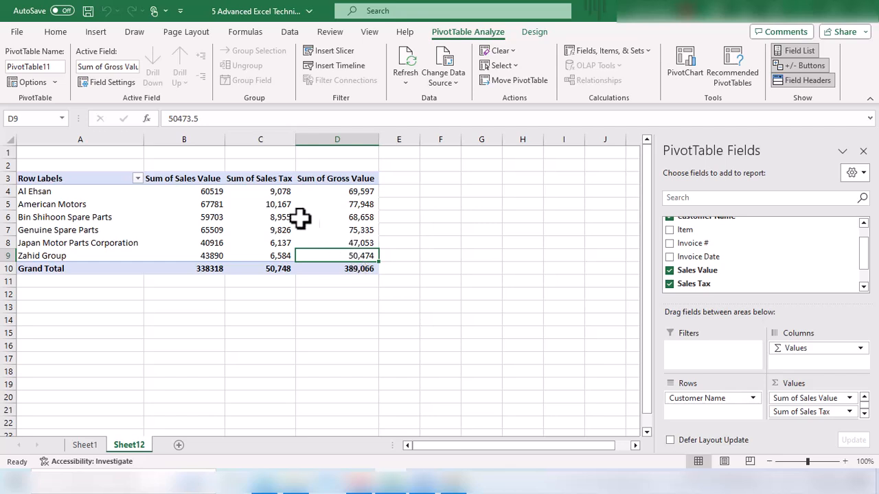
drag(280, 193, 281, 268)
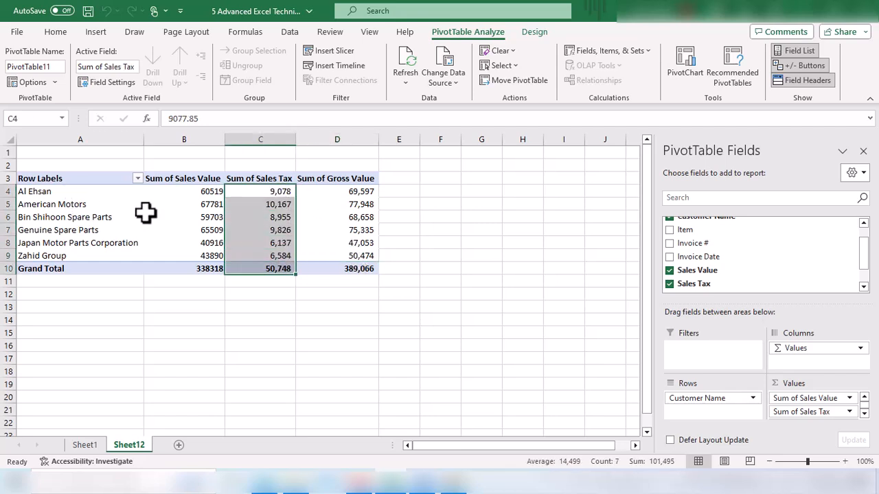
click(327, 227)
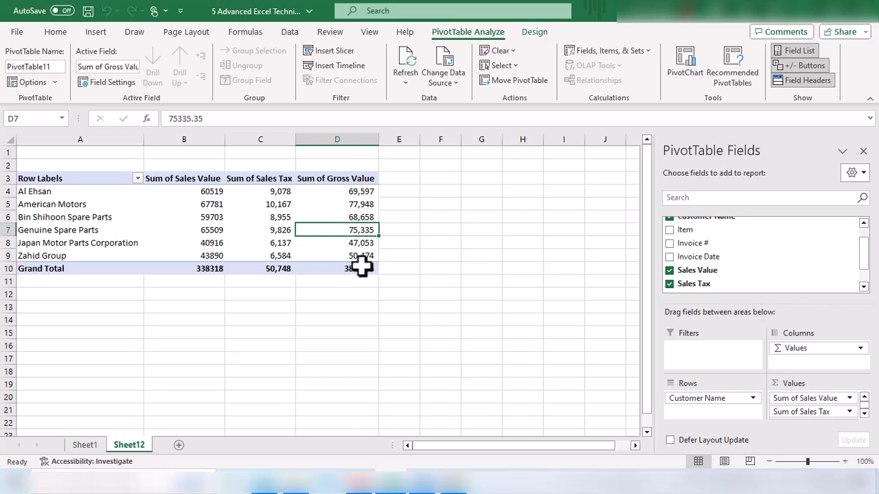
Remove the Sales Tax and Gross Value fields from the pivot table's values.
drag(817, 412, 816, 257)
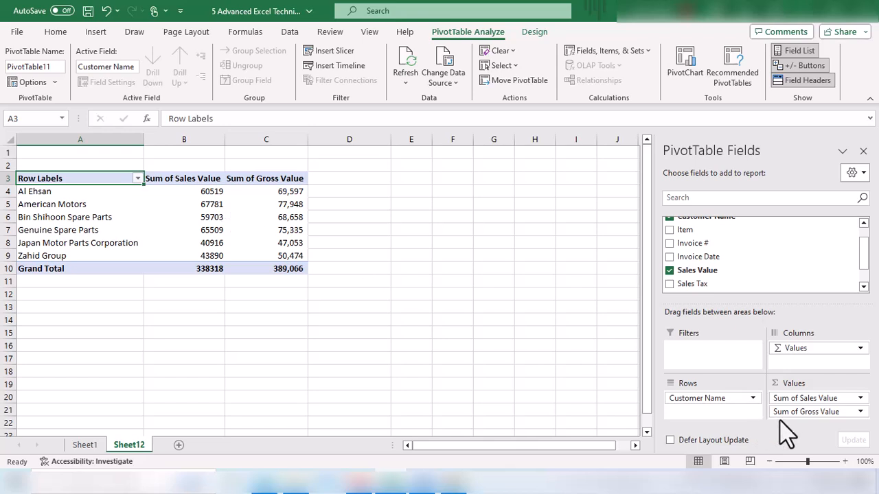
drag(798, 412, 796, 254)
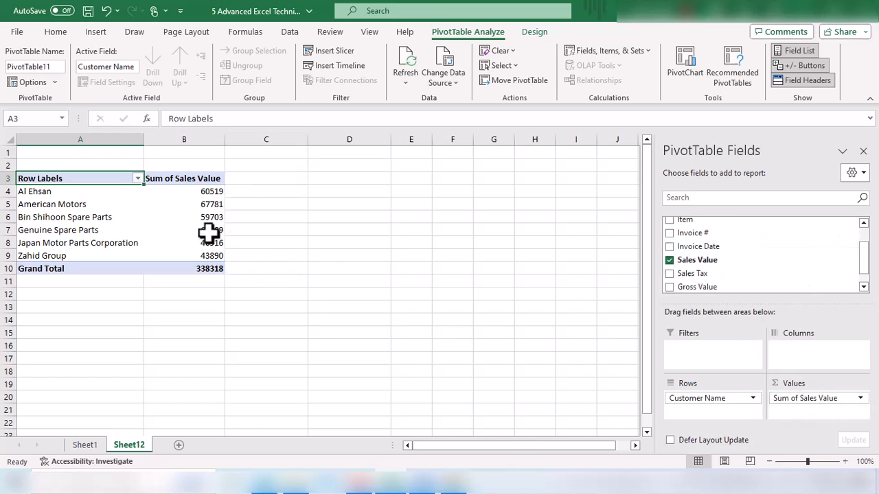
click(186, 203)
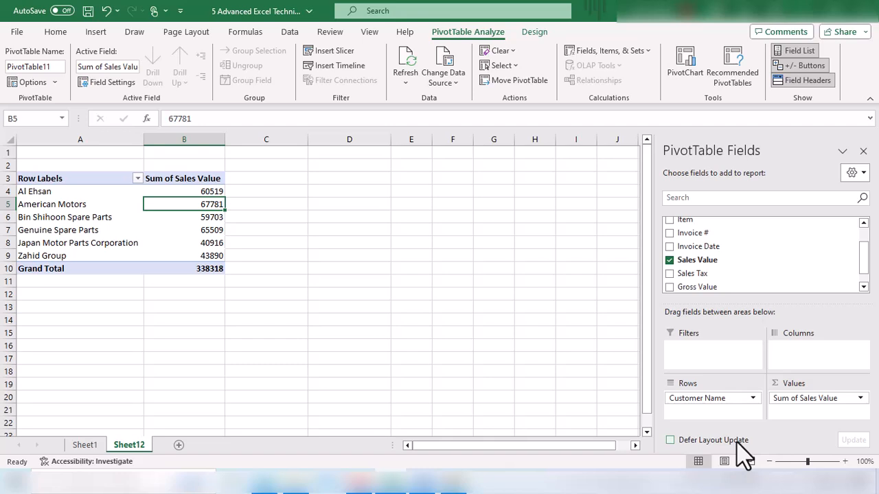
drag(83, 192, 196, 254)
click(206, 244)
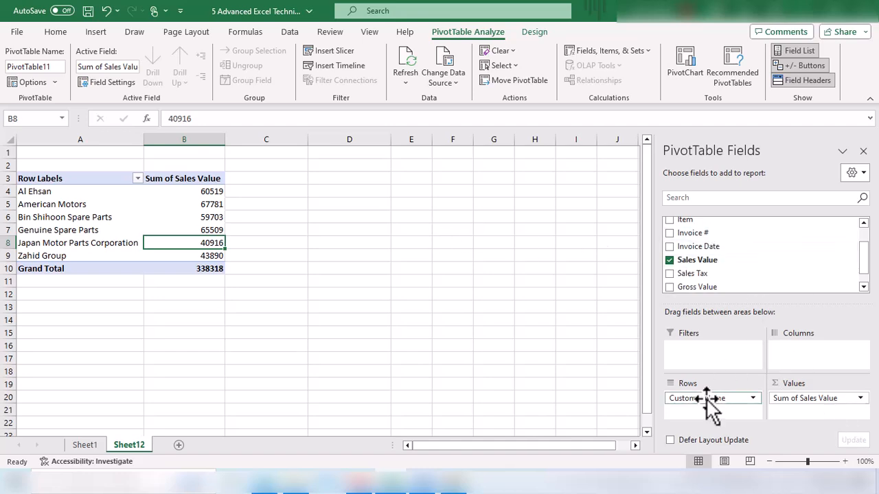
Turn on deferred layout updating, add Sales Tax and Gross Value back to the values, and update the pivot table.
click(671, 441)
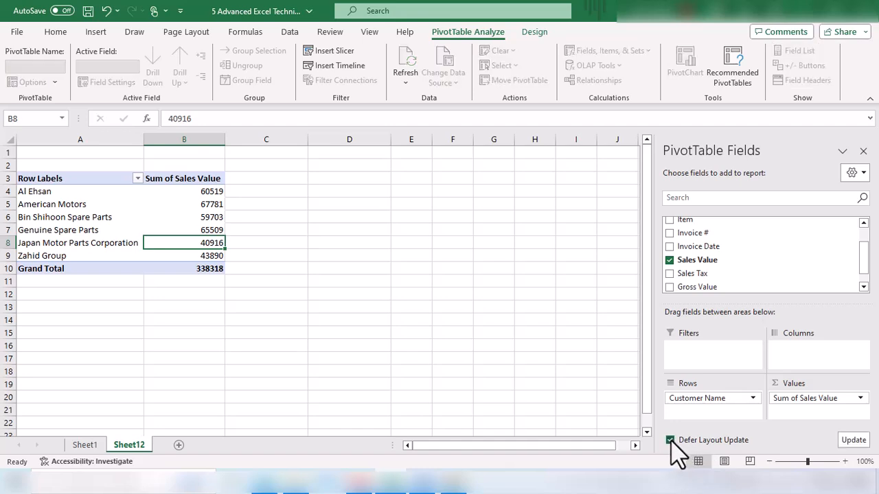
drag(720, 273, 824, 416)
drag(691, 290, 809, 415)
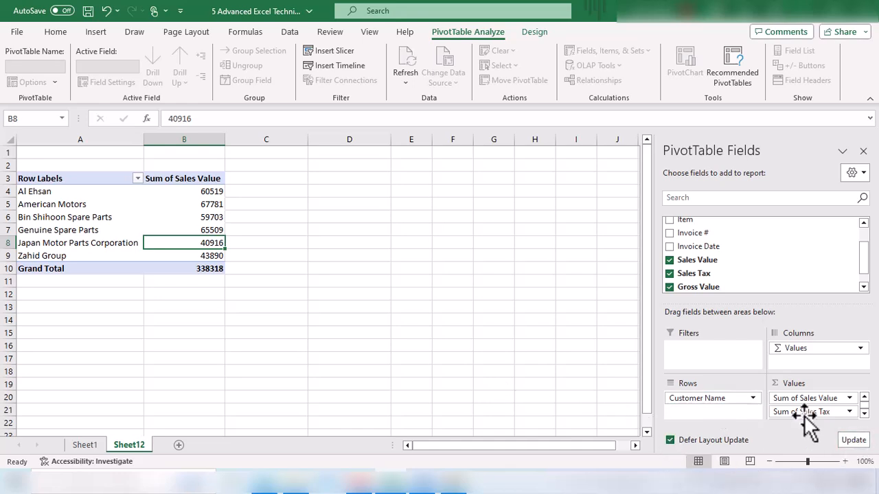
click(855, 441)
Examine the sales, tax and gross values for each customer in the updated pivot table.
drag(217, 197, 329, 256)
click(329, 256)
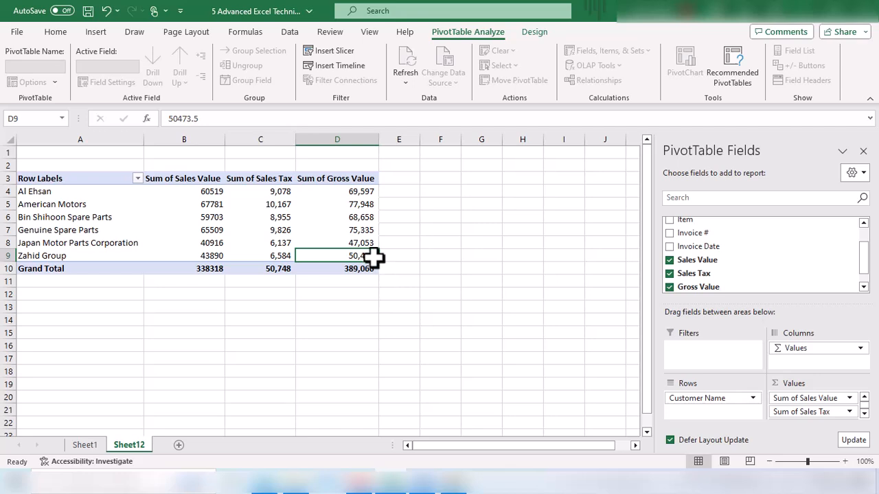
click(209, 195)
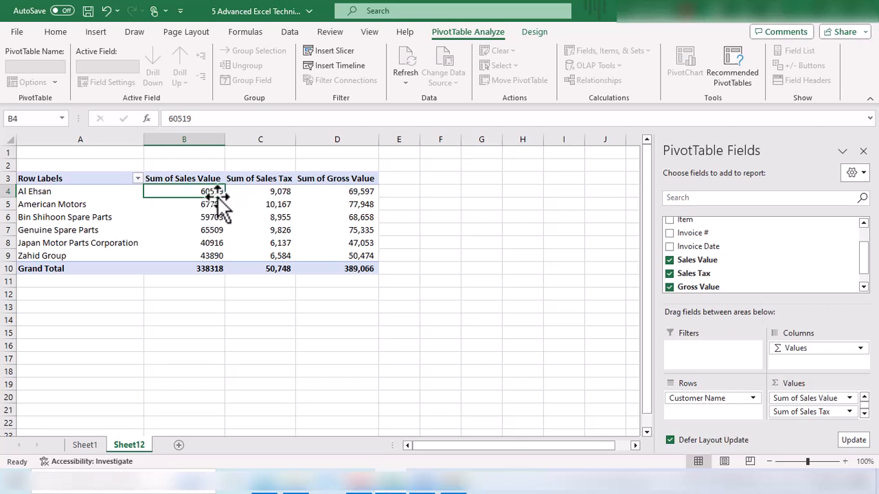
drag(216, 195, 206, 268)
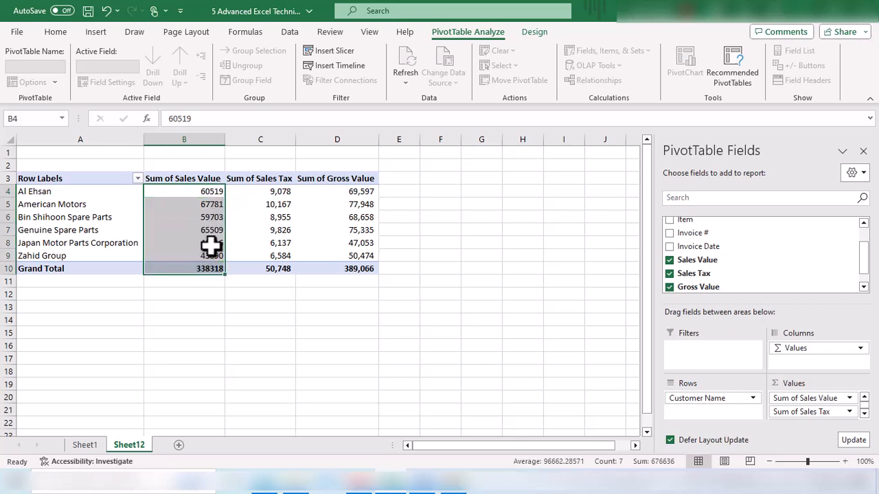
drag(215, 195, 259, 255)
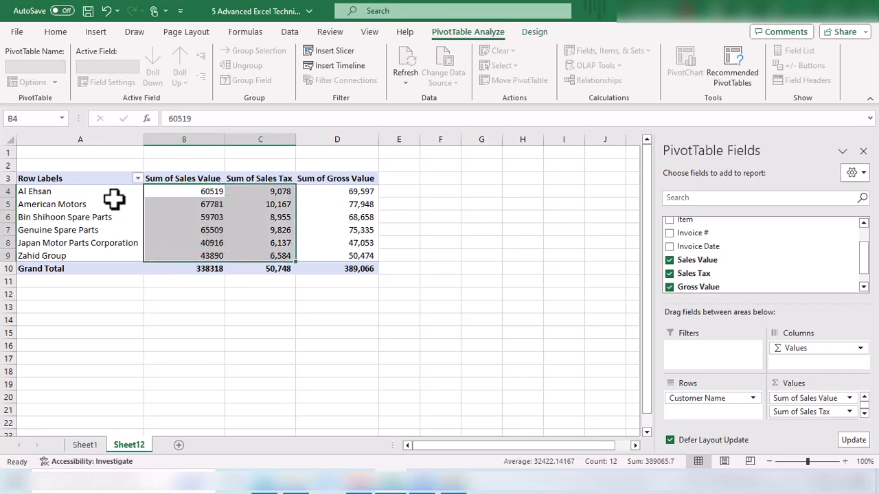
click(84, 195)
drag(84, 195, 84, 251)
click(87, 254)
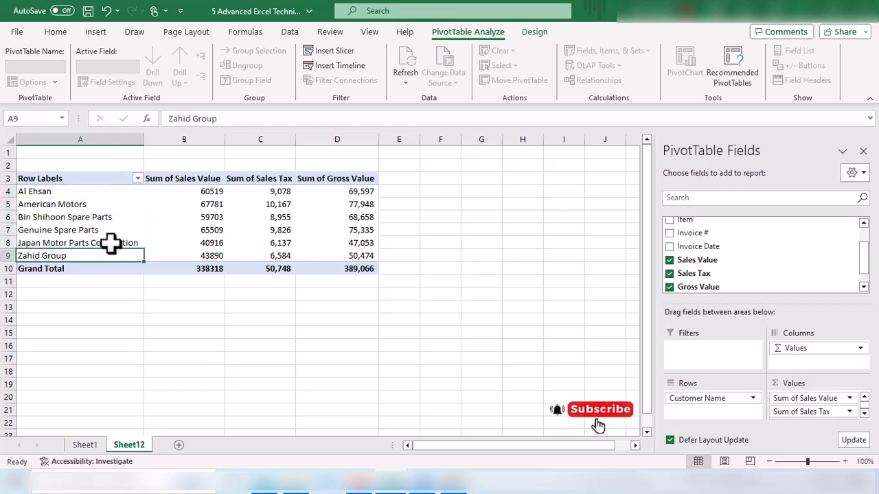
click(208, 270)
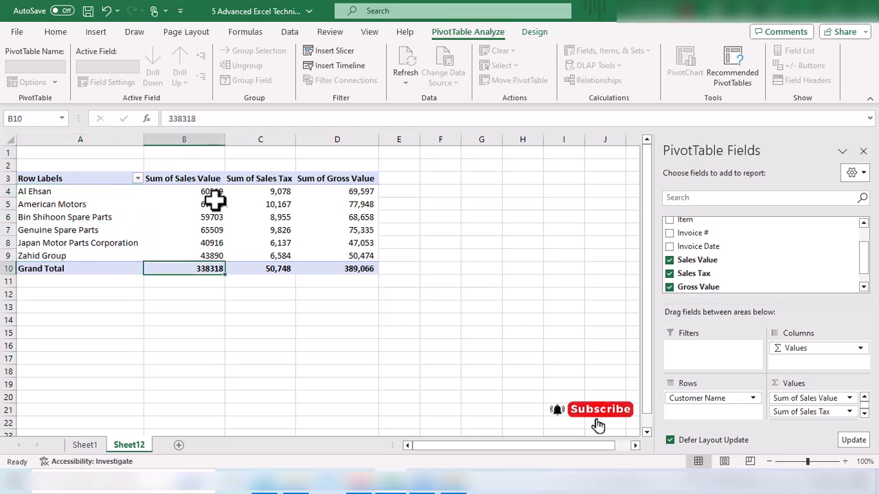
drag(213, 196, 212, 251)
click(206, 268)
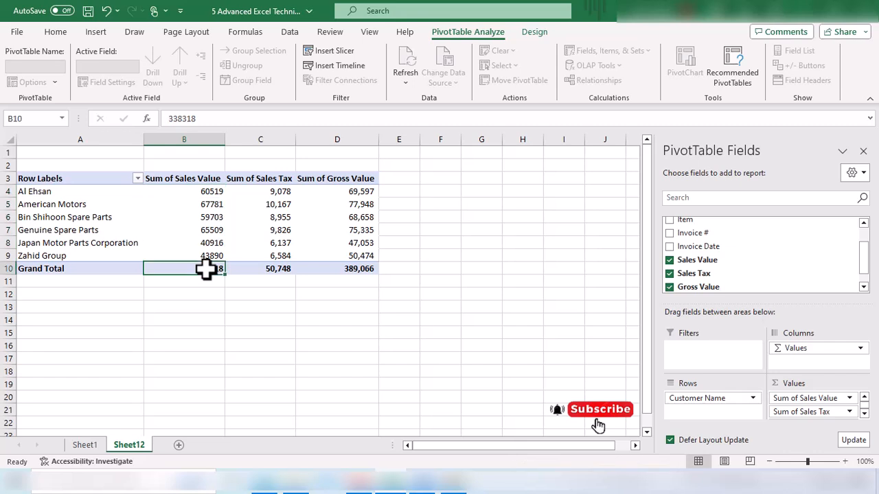
drag(217, 196, 213, 199)
click(69, 194)
click(206, 194)
click(200, 217)
click(92, 215)
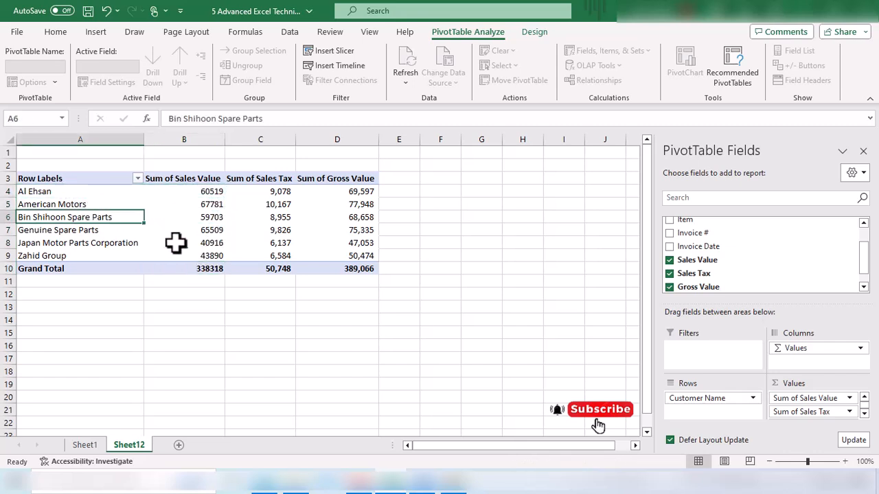
drag(212, 195, 205, 259)
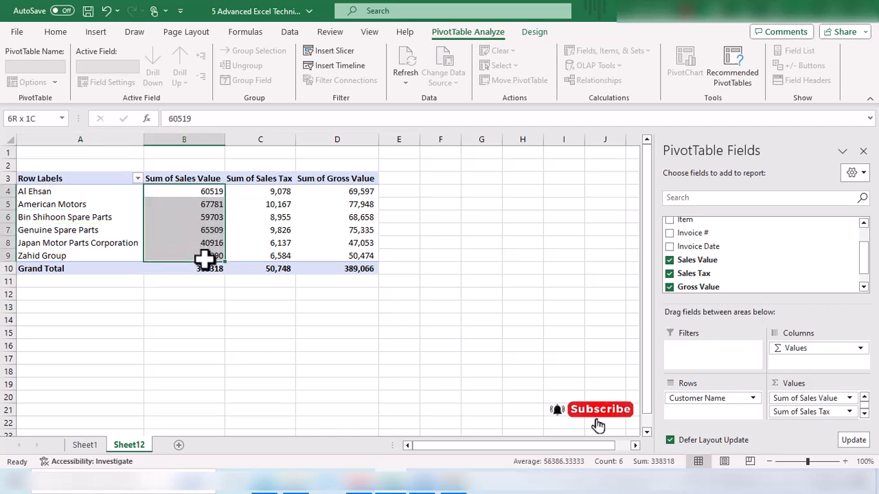
click(209, 256)
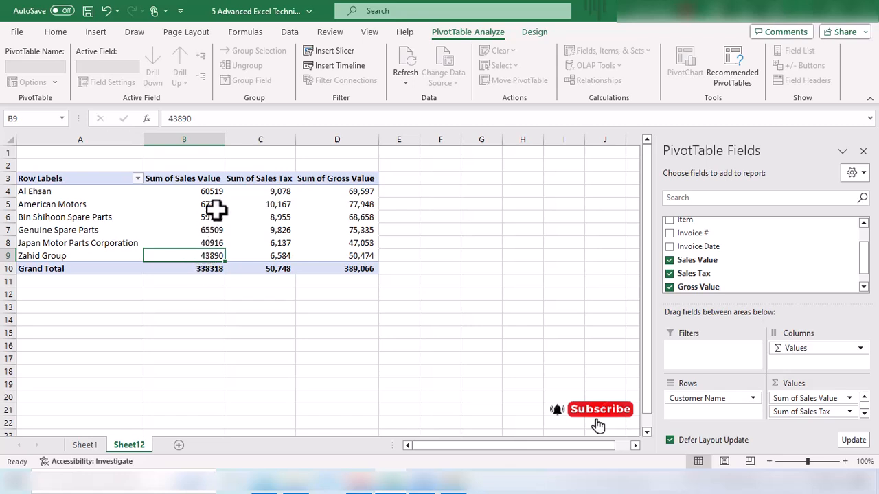
drag(213, 196, 62, 192)
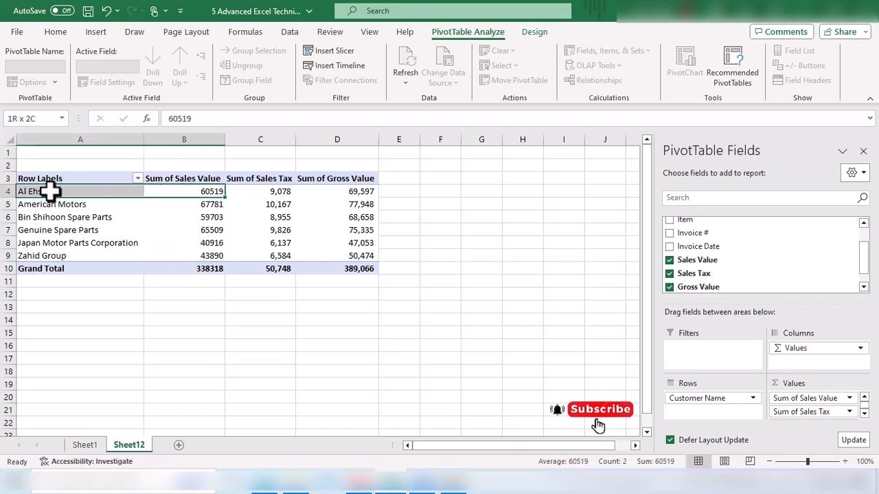
drag(212, 204, 55, 206)
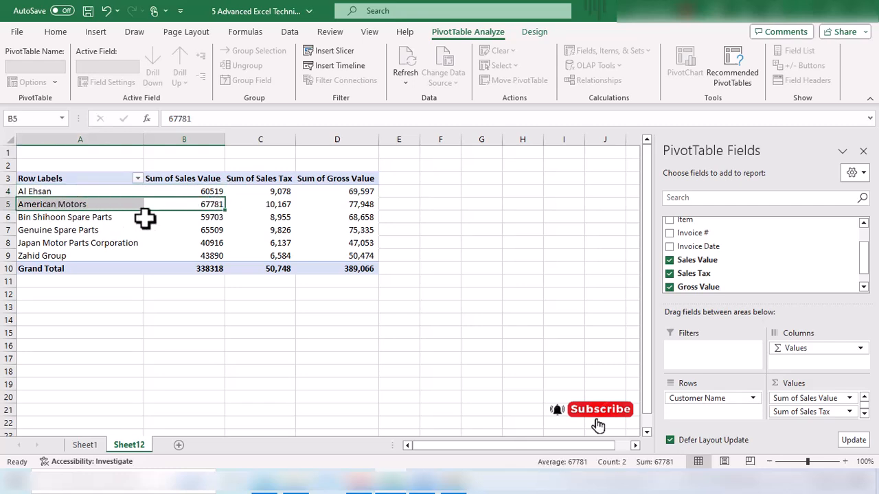
drag(214, 218, 53, 252)
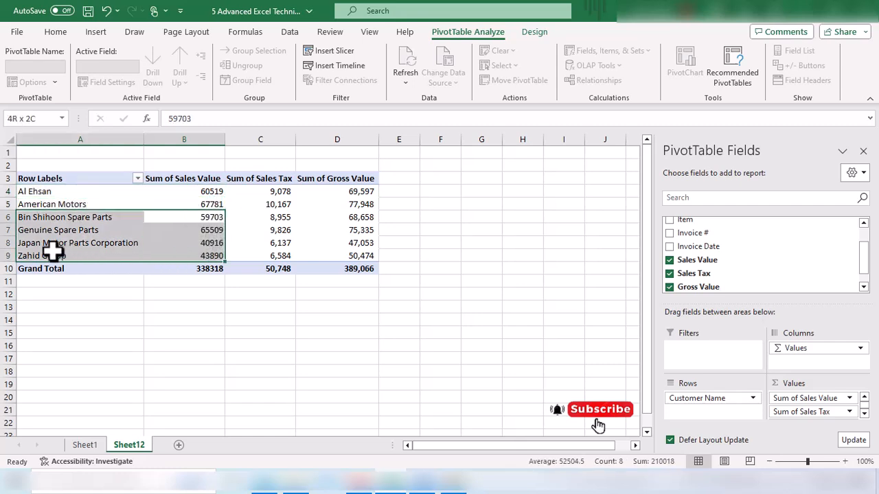
click(211, 219)
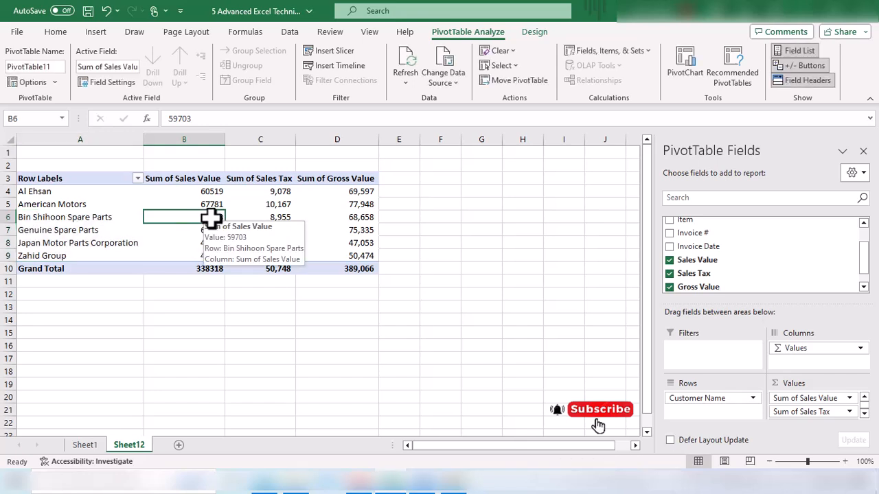
right_click(210, 218)
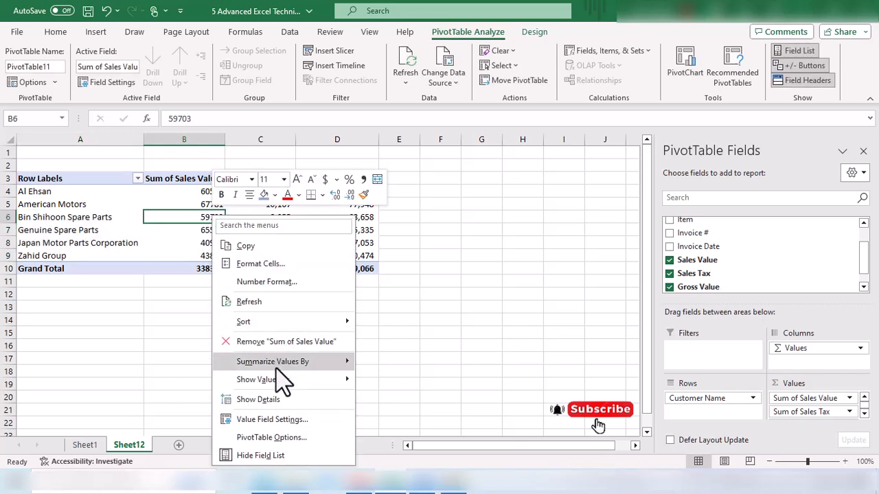
mouse_move(279, 381)
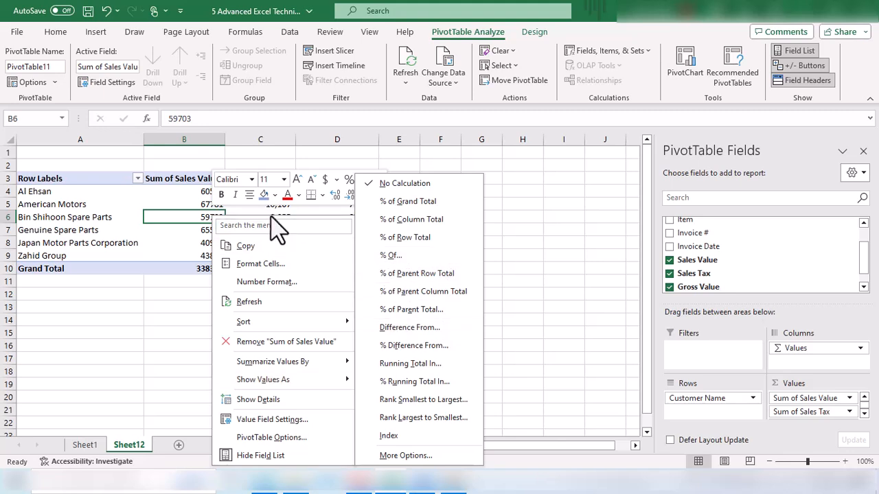
key(Escape)
Show the Sum of Sales Value column as % of Column Total.
click(212, 194)
drag(212, 197, 206, 228)
click(214, 218)
click(211, 270)
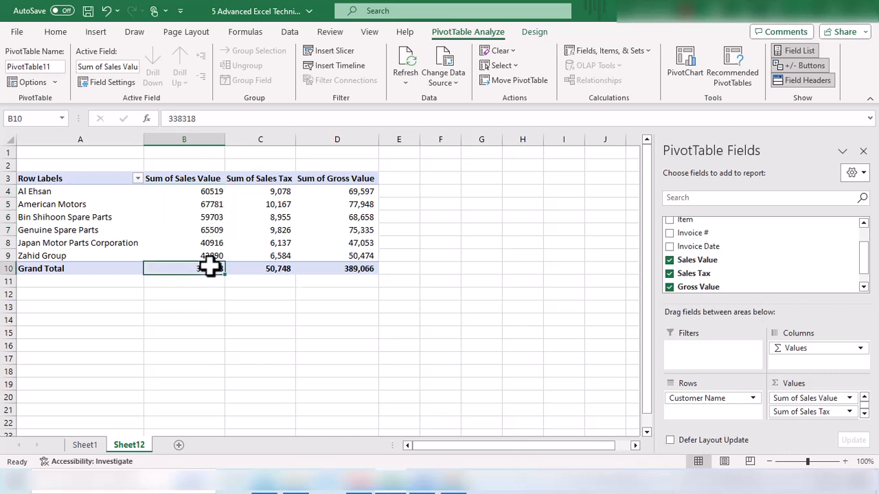
click(207, 213)
right_click(208, 213)
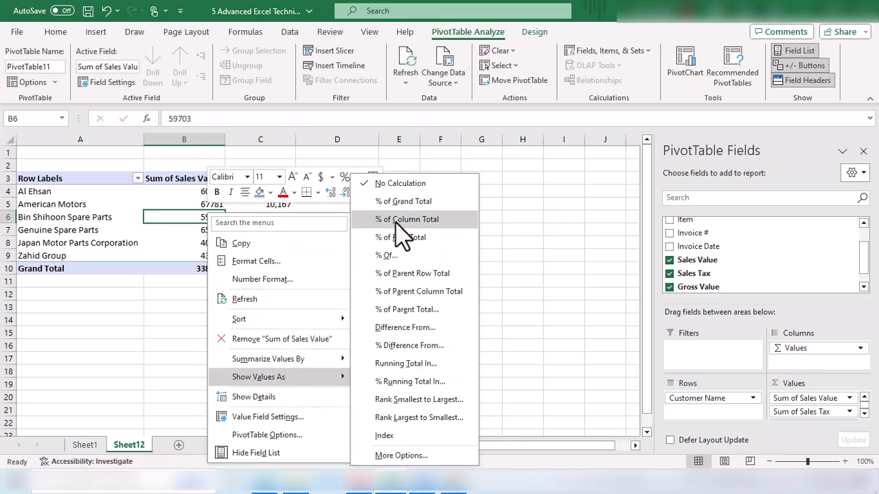
click(460, 226)
drag(206, 199, 200, 253)
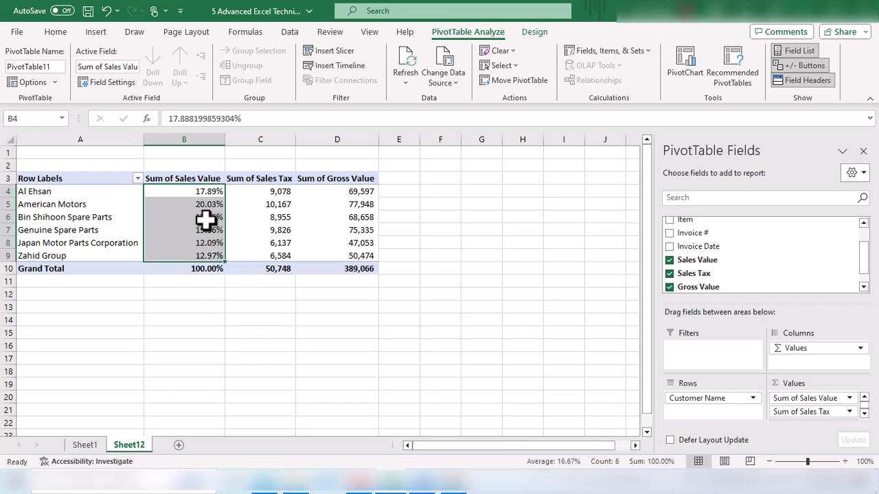
Examine each customer's percentage share in the Sum of Sales Value column.
click(217, 194)
drag(217, 194, 191, 206)
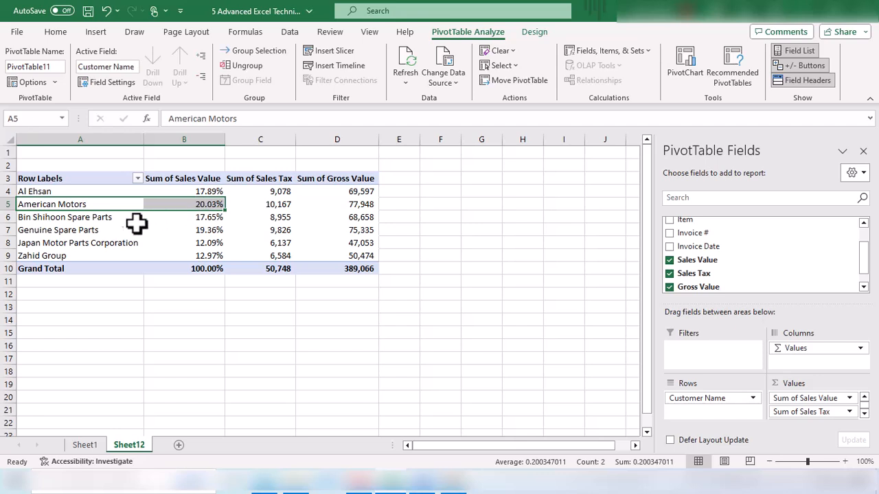
click(33, 245)
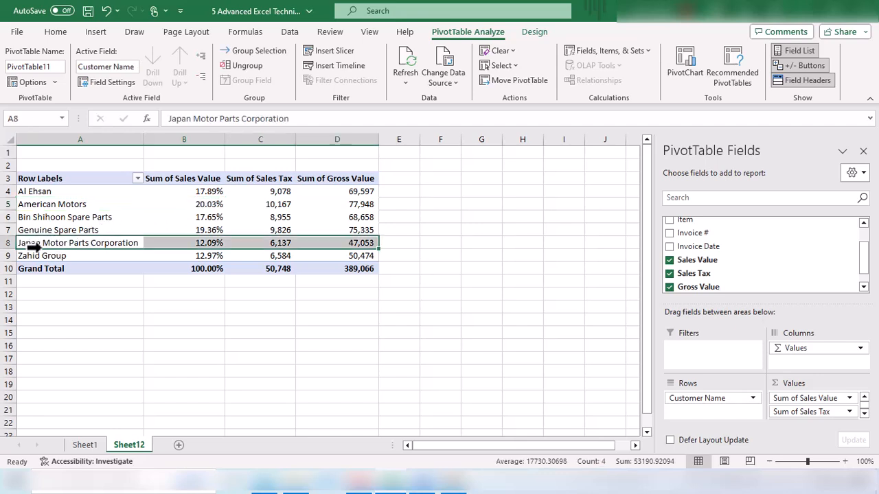
click(204, 242)
click(44, 260)
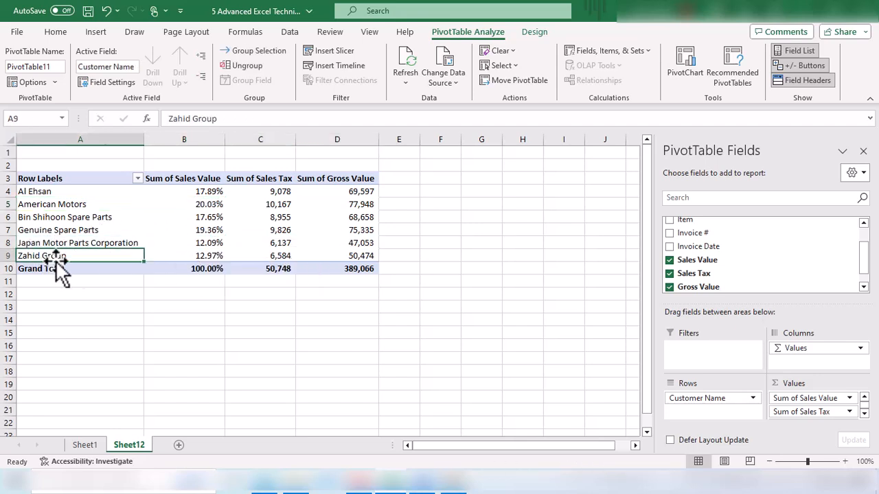
click(204, 254)
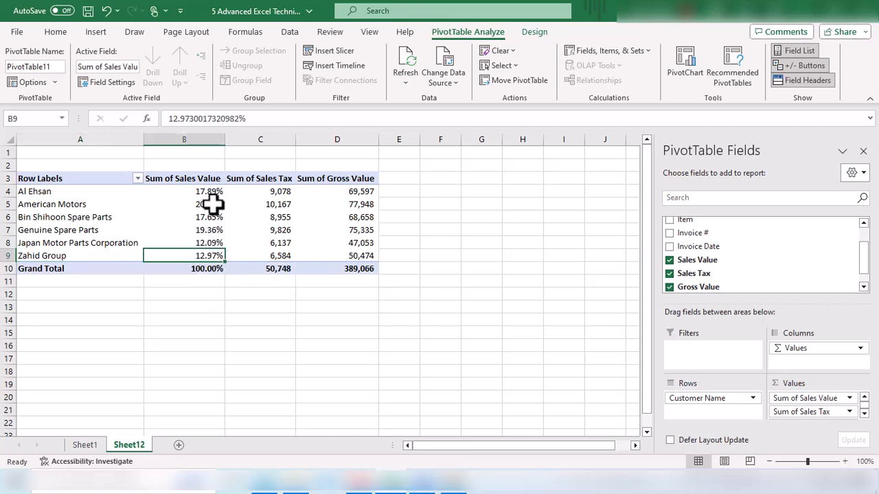
mouse_move(213, 204)
drag(216, 190, 212, 250)
click(211, 246)
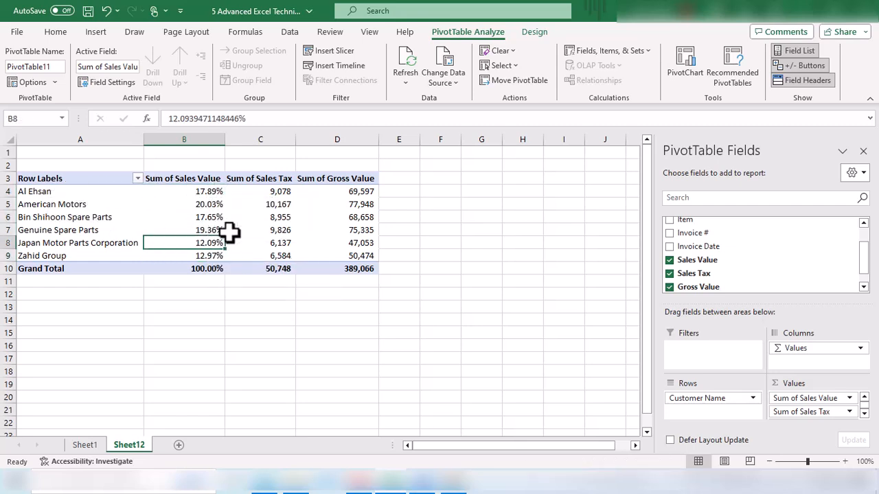
mouse_move(216, 197)
drag(215, 197, 208, 229)
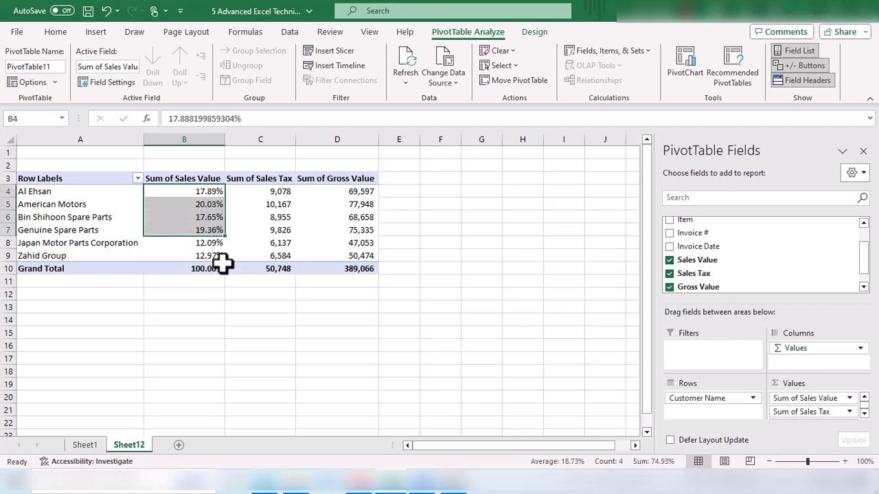
click(208, 215)
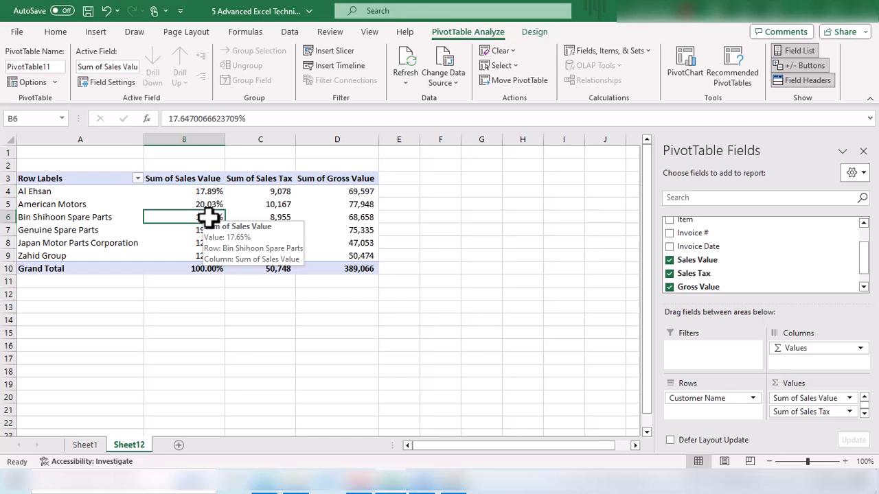
Set the Sum of Sales Value column back to No Calculation.
right_click(209, 215)
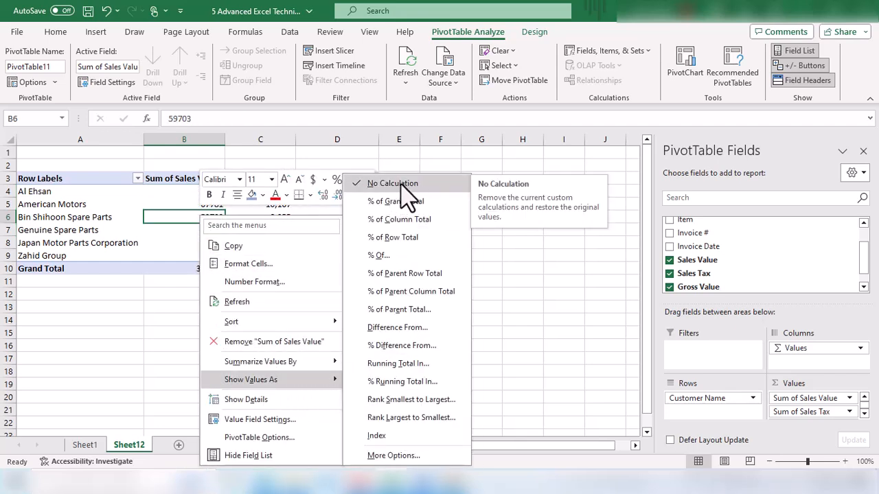
click(191, 206)
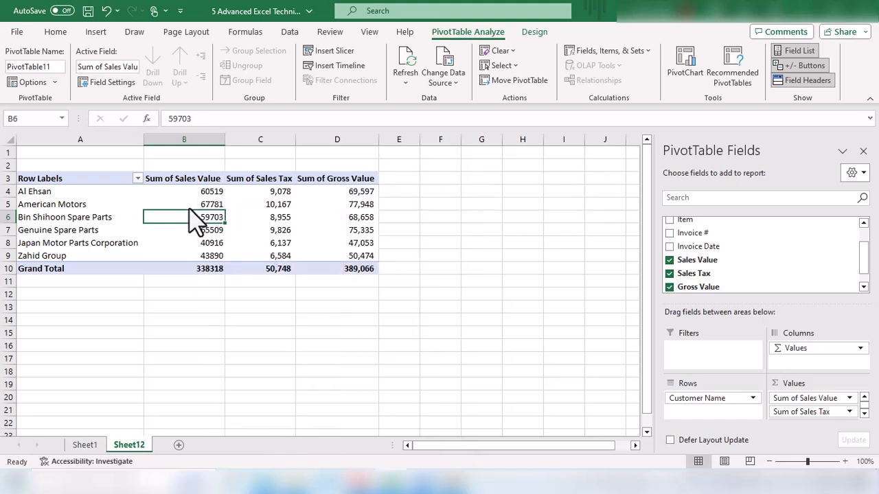
click(208, 191)
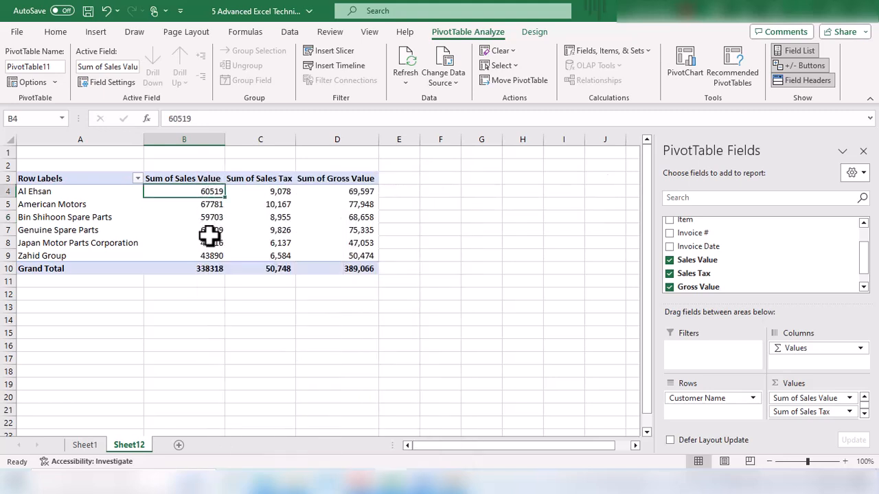
Examine the restored sales values for each customer.
mouse_move(227, 268)
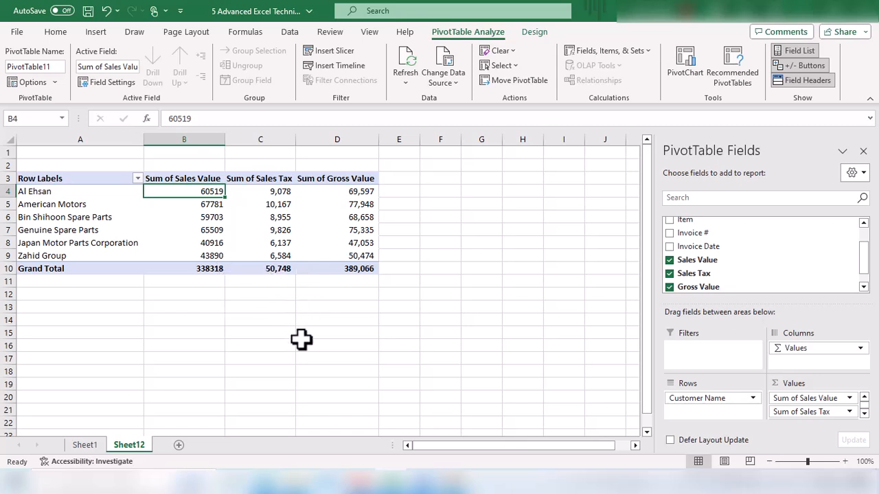
mouse_move(212, 217)
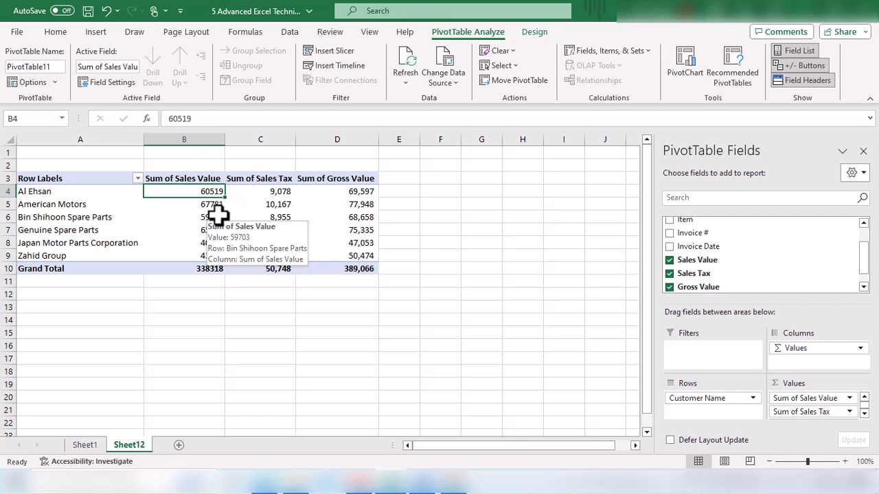
click(210, 205)
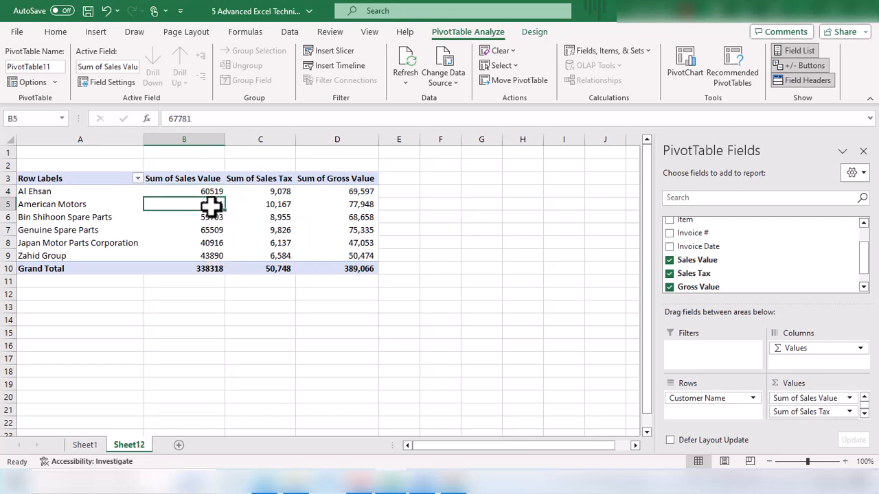
click(46, 194)
drag(212, 193, 210, 208)
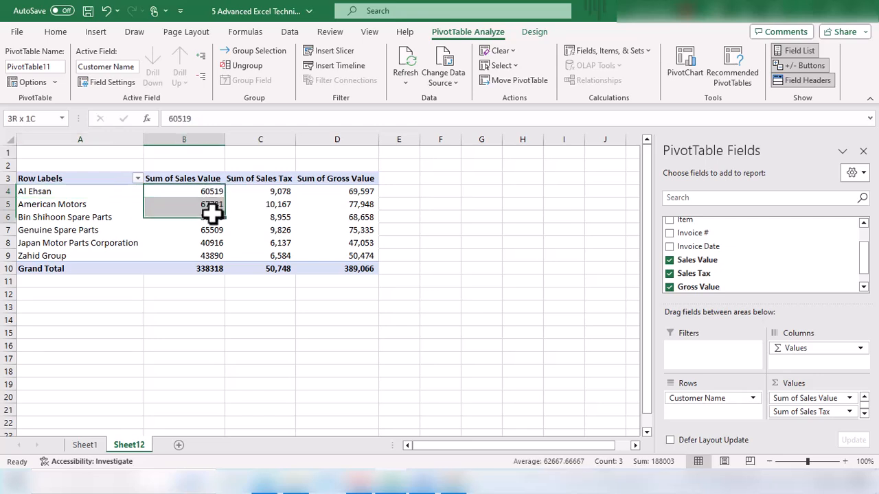
click(204, 206)
click(193, 230)
click(204, 205)
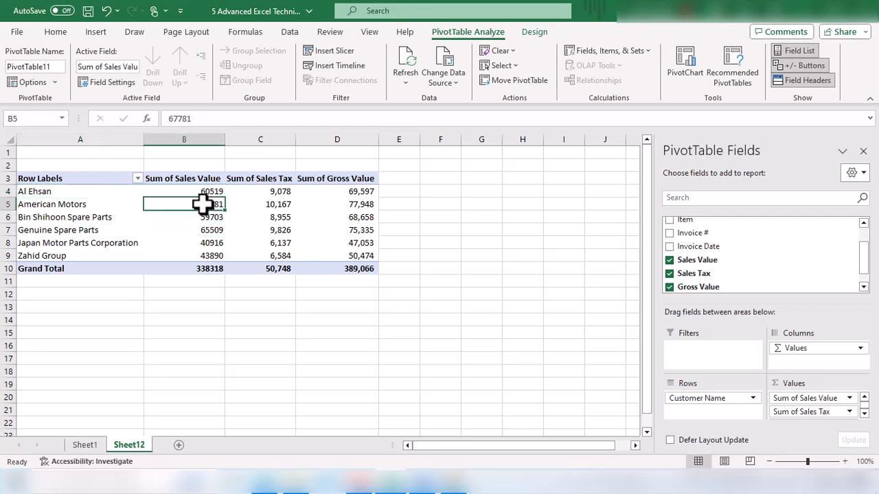
Add the Invoice Date field to the pivot table rows.
click(728, 251)
drag(731, 252, 713, 395)
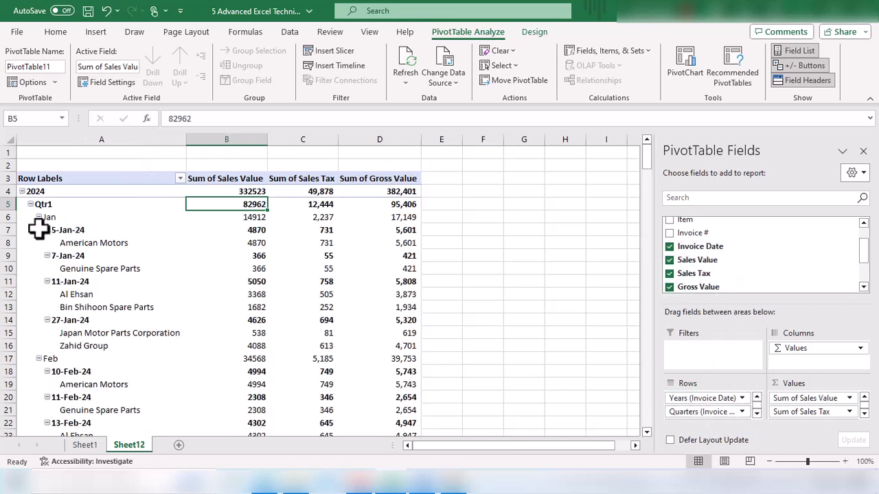
drag(69, 233, 365, 284)
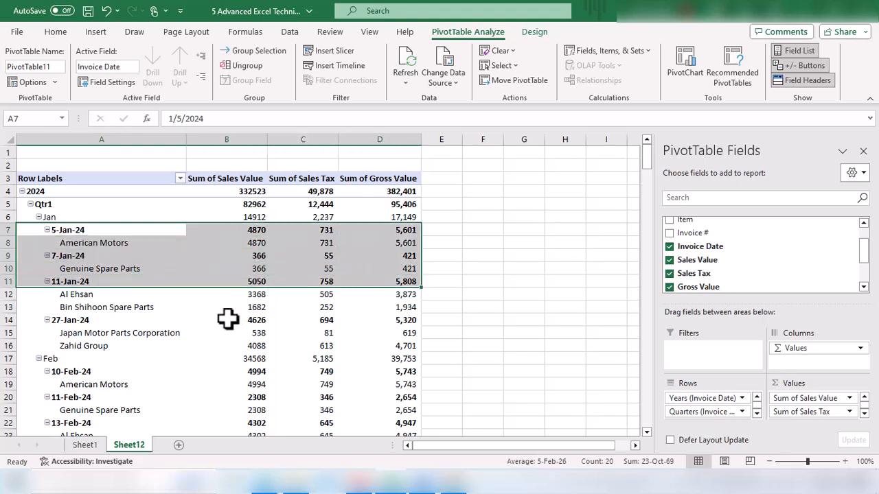
click(83, 234)
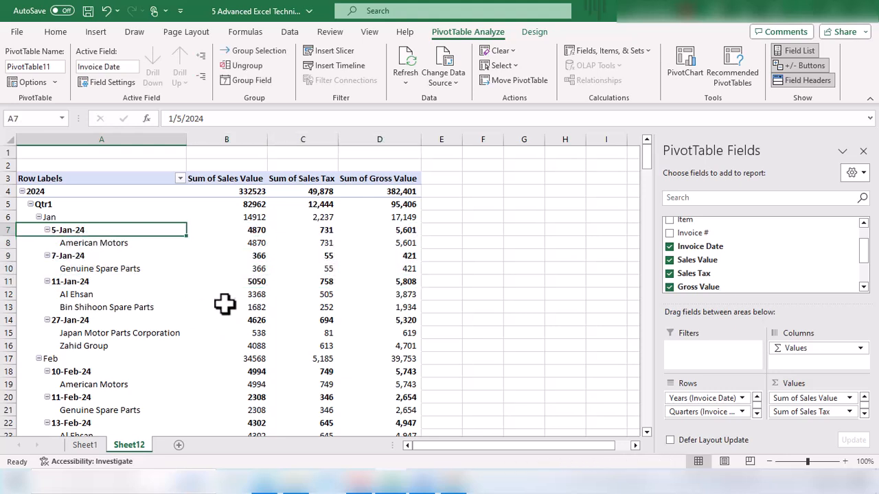
Group the invoice dates by Months and Years only.
right_click(83, 229)
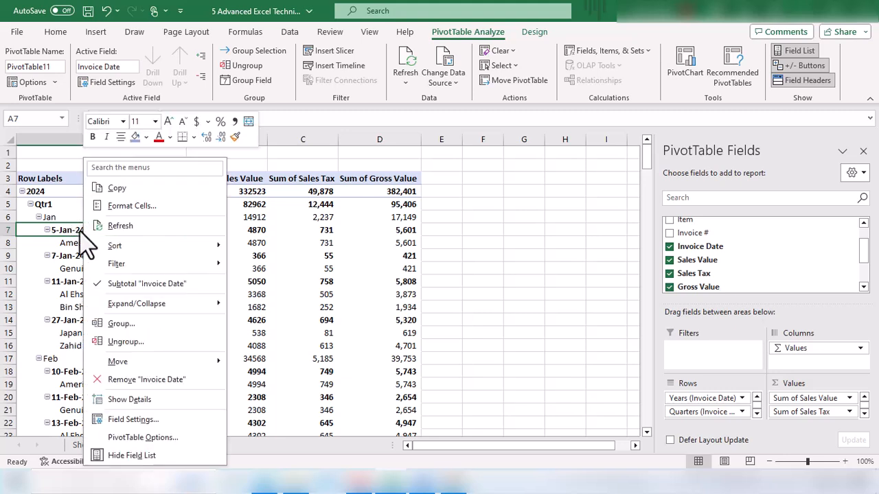
click(127, 328)
drag(157, 229, 317, 162)
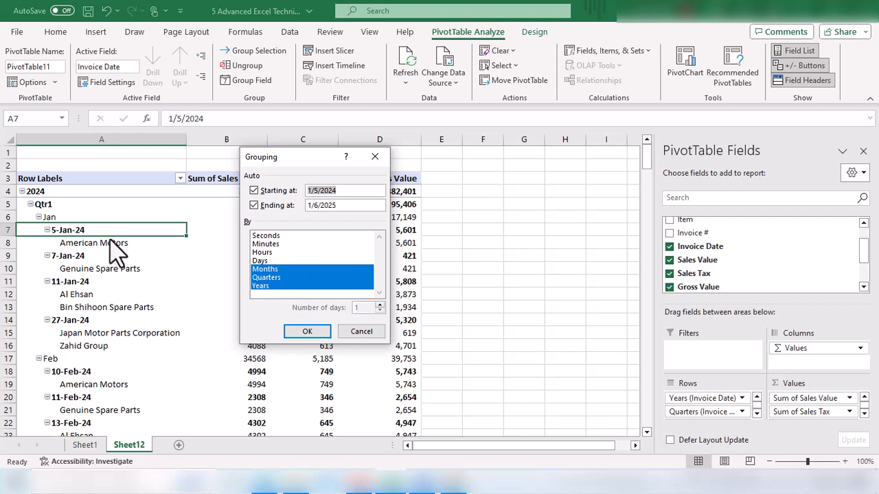
click(280, 279)
click(282, 269)
click(279, 286)
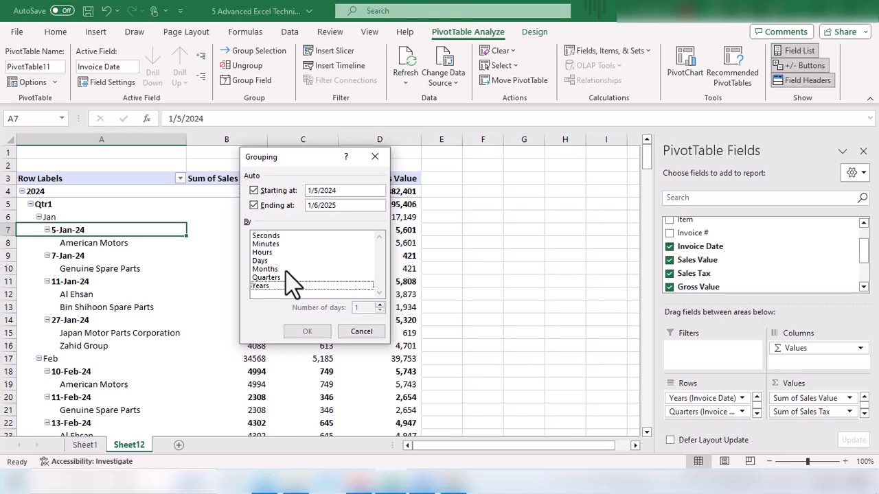
click(286, 269)
click(281, 286)
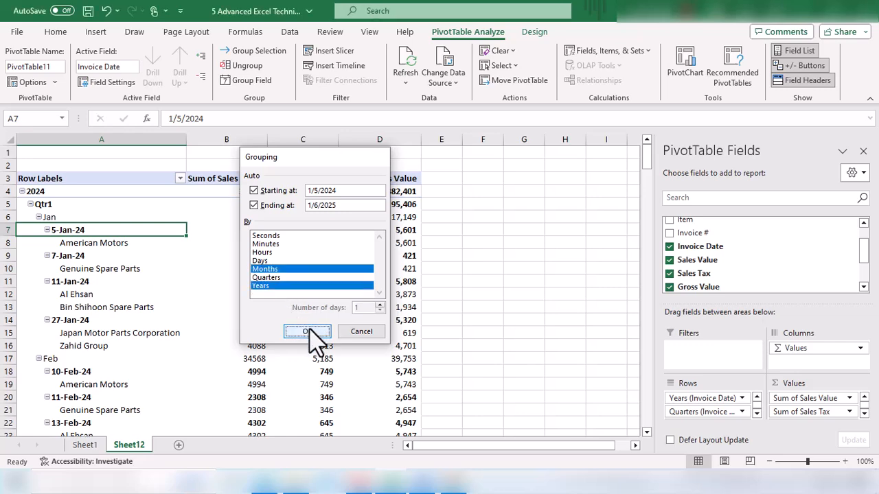
click(308, 332)
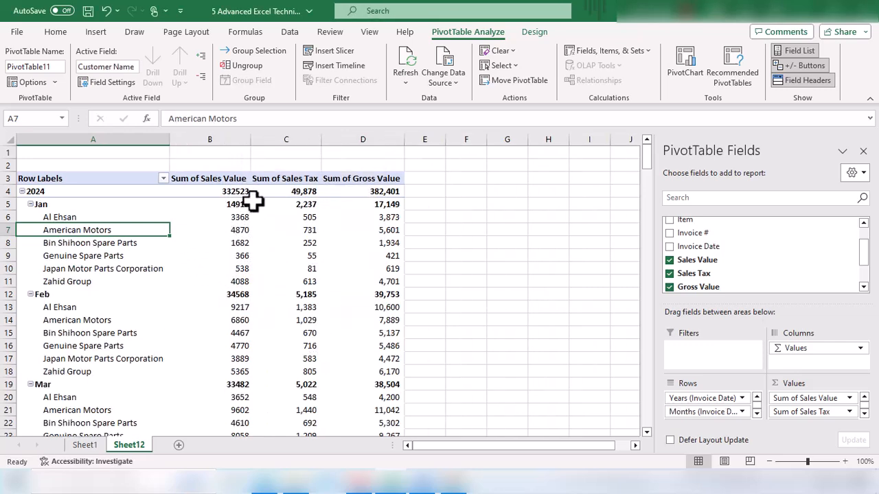
Examine the monthly sales, tax and gross values per customer across 2024 and 2025.
click(40, 192)
click(213, 193)
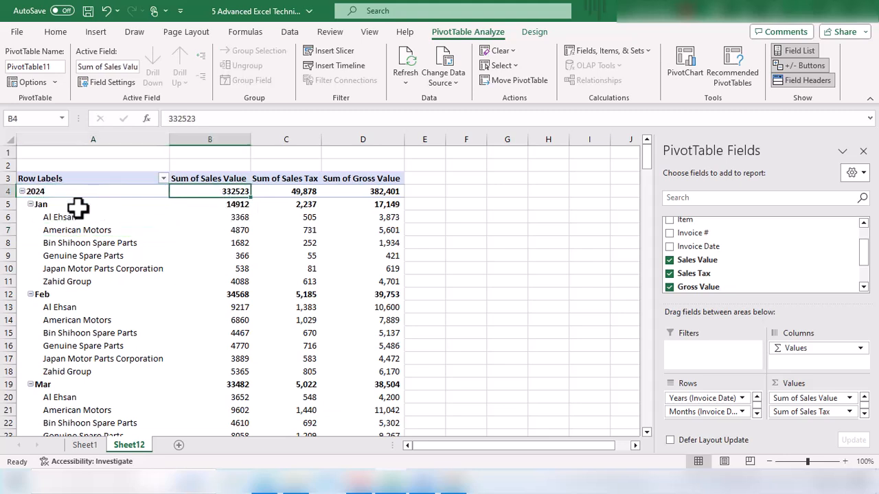
click(44, 204)
click(214, 217)
click(46, 295)
click(210, 296)
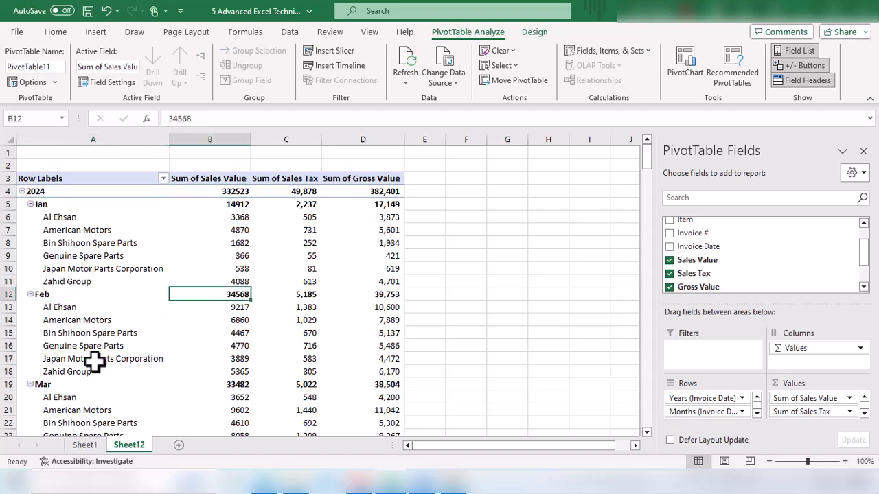
scroll(199, 405, down, 1)
click(239, 348)
scroll(236, 340, down, 12)
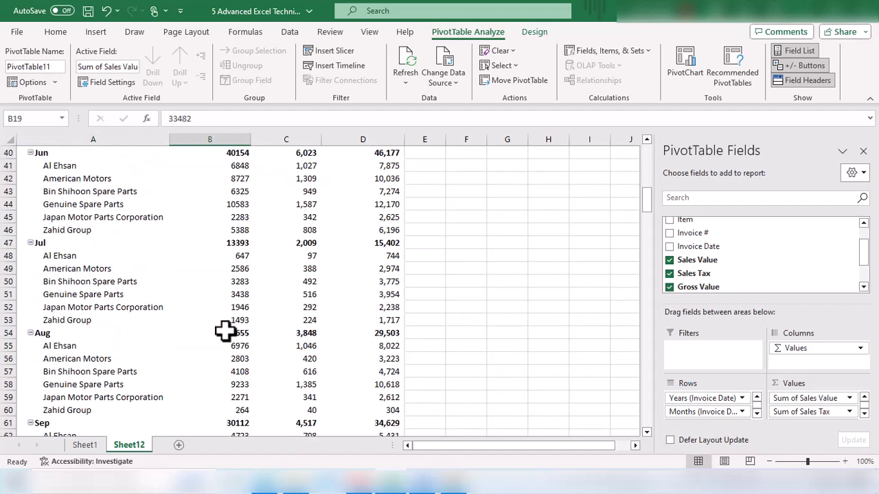
scroll(227, 334, down, 12)
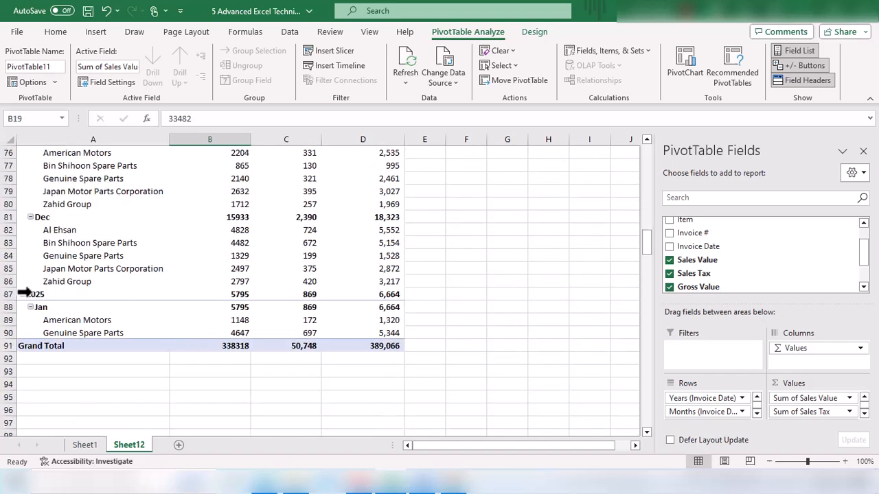
click(27, 294)
click(242, 295)
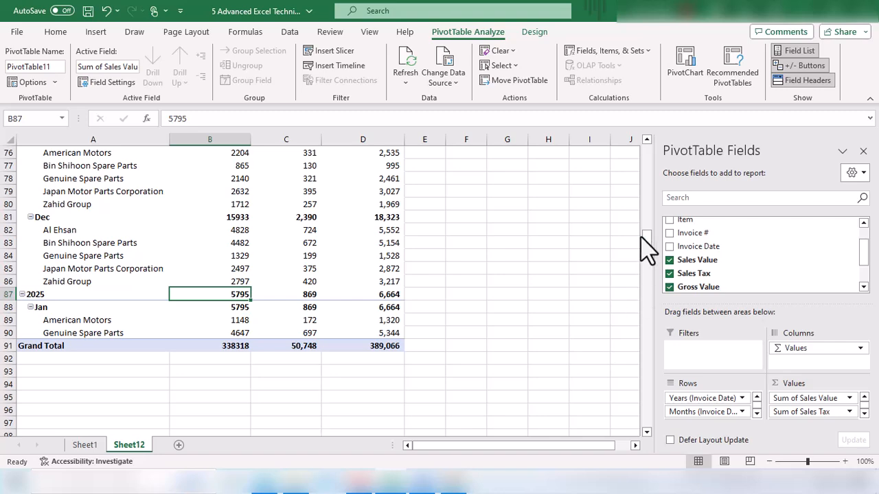
drag(649, 242, 653, 153)
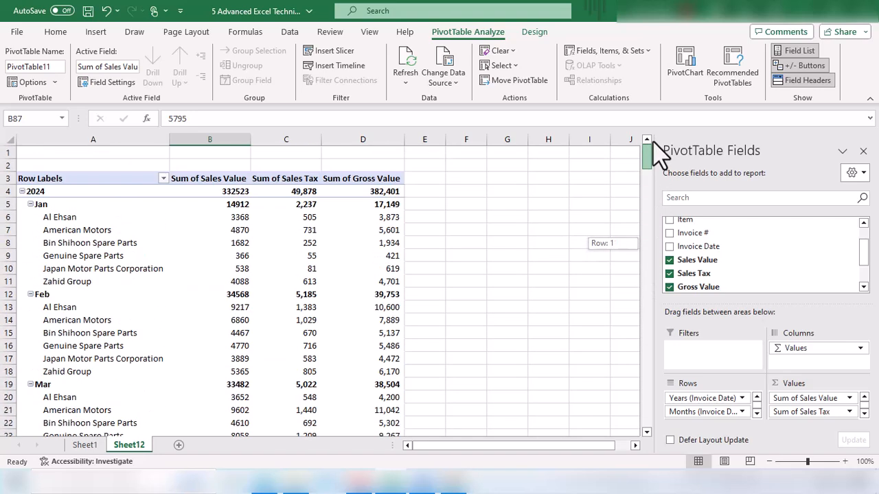
click(110, 204)
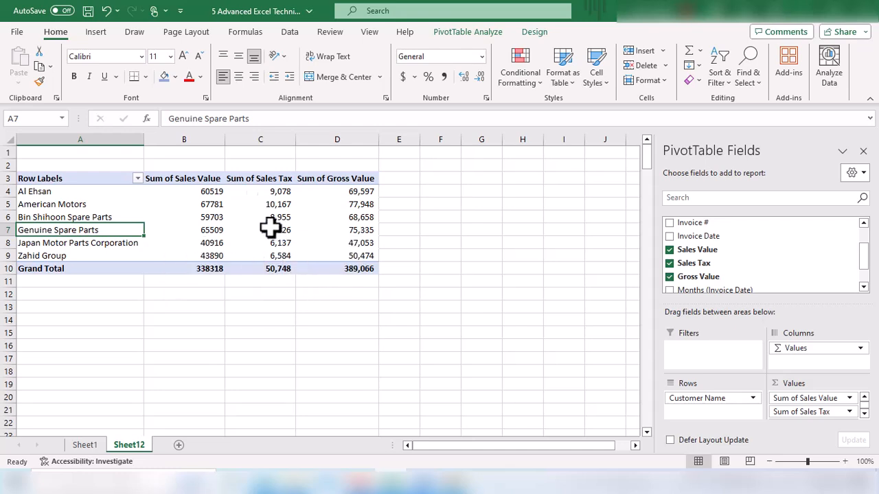
Insert a slicer for the Item field and place it beside the pivot table.
click(101, 32)
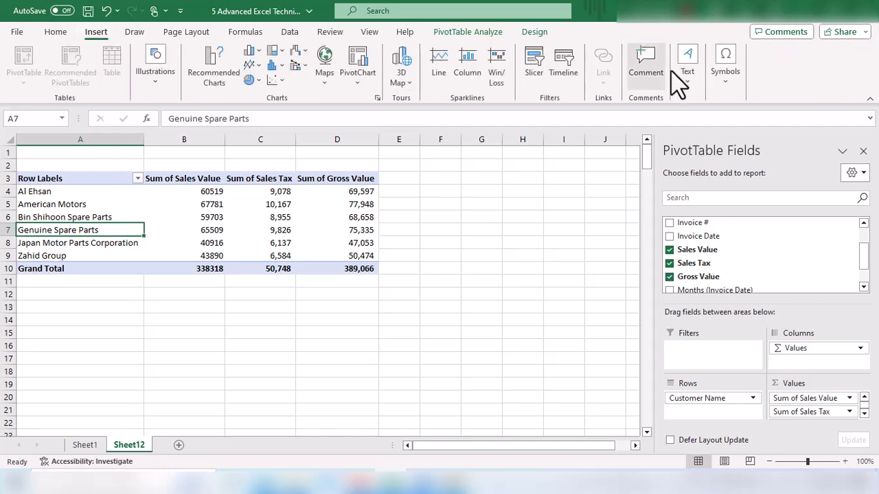
click(532, 81)
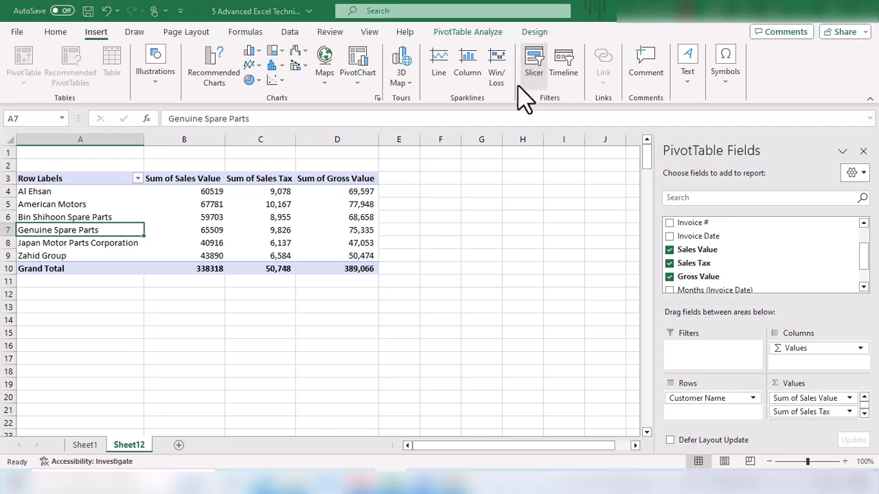
drag(462, 135, 435, 144)
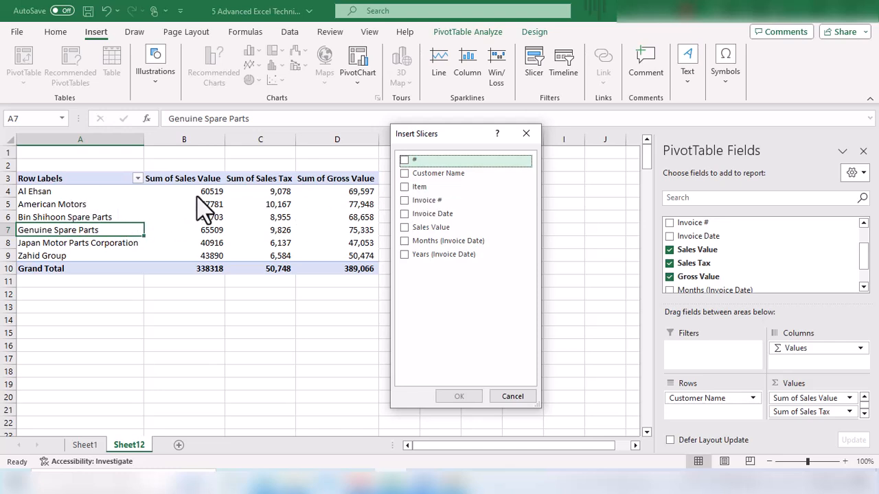
click(405, 190)
click(459, 396)
drag(336, 223, 449, 174)
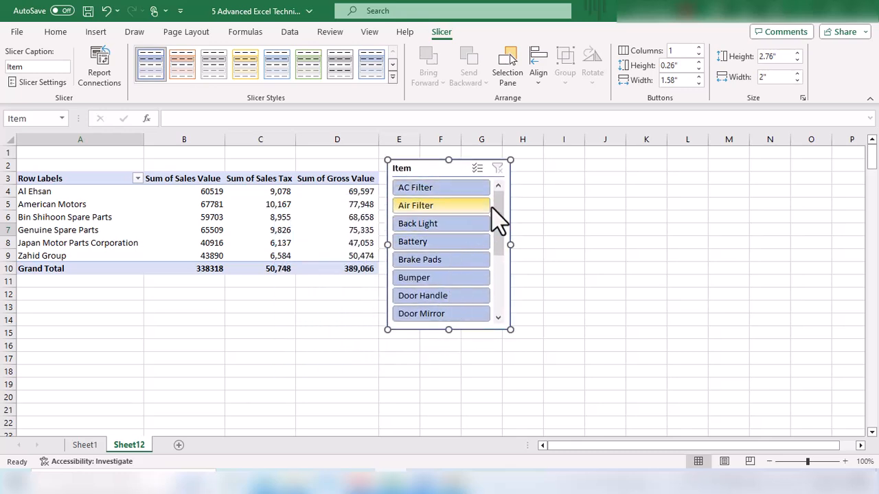
Filter the pivot table one item at a time with the Item slicer, trying AC Filter, Air Filter and Back Light.
drag(501, 231, 500, 290)
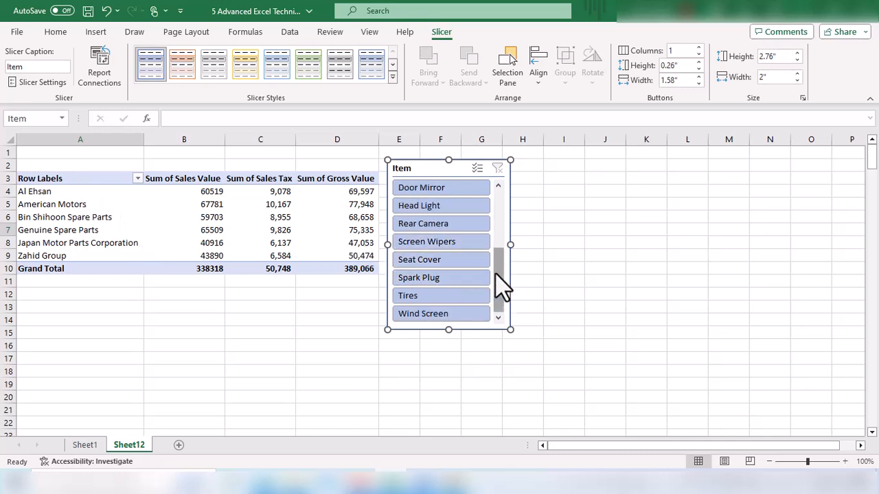
drag(501, 284, 503, 213)
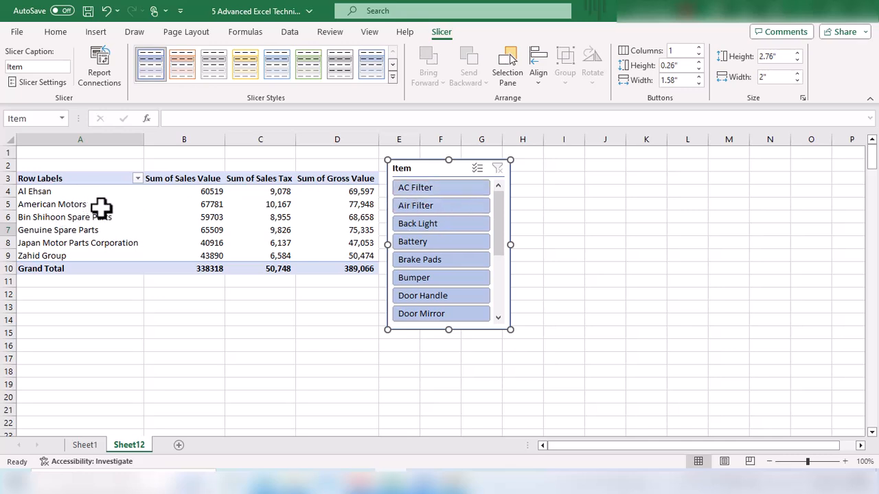
click(432, 190)
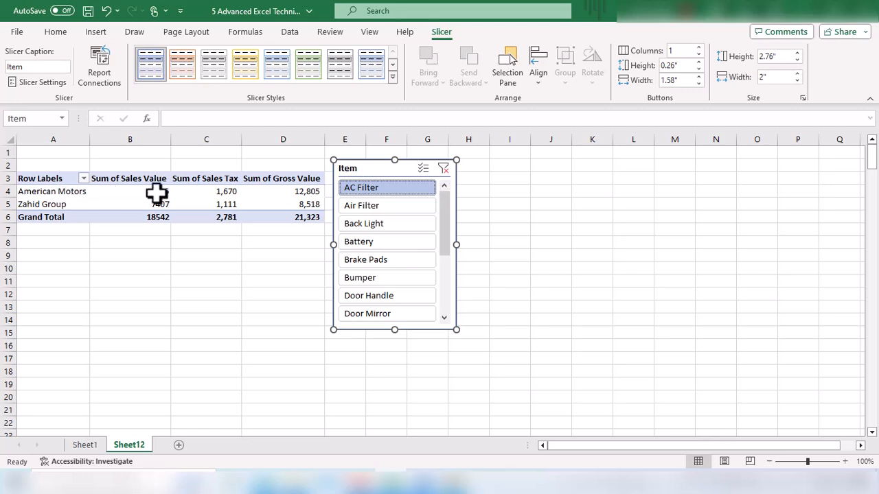
click(383, 209)
click(405, 224)
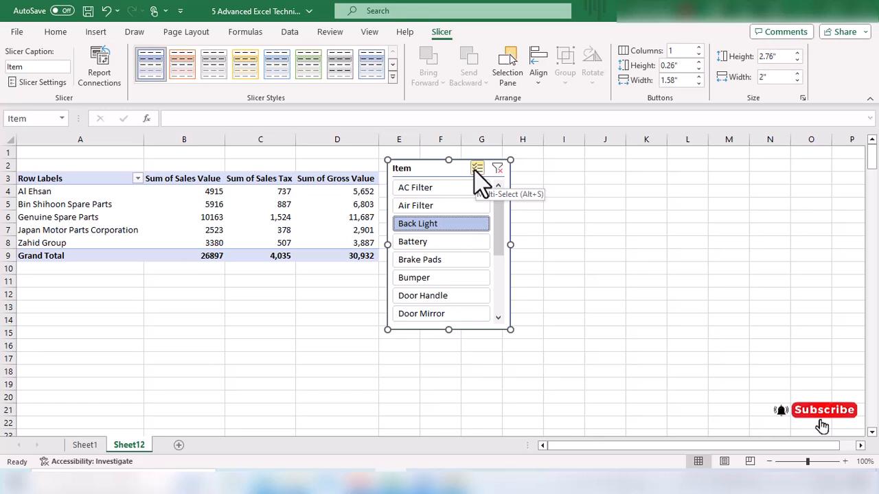
Turn on multi-select in the Item slicer and add Air Filter, Battery, Brake Pads, Bumper, Door Handle and Door Mirror.
click(475, 170)
click(423, 206)
click(419, 242)
click(422, 261)
click(421, 282)
click(422, 296)
click(420, 316)
scroll(511, 302, down, 2)
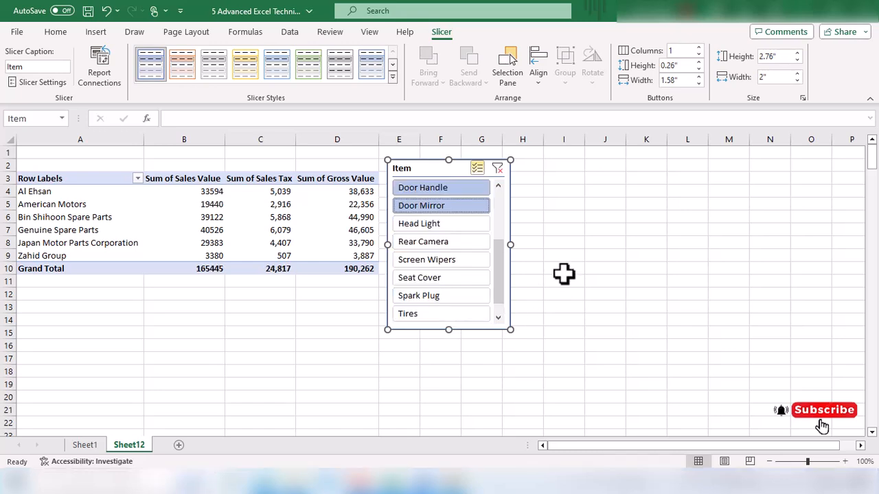